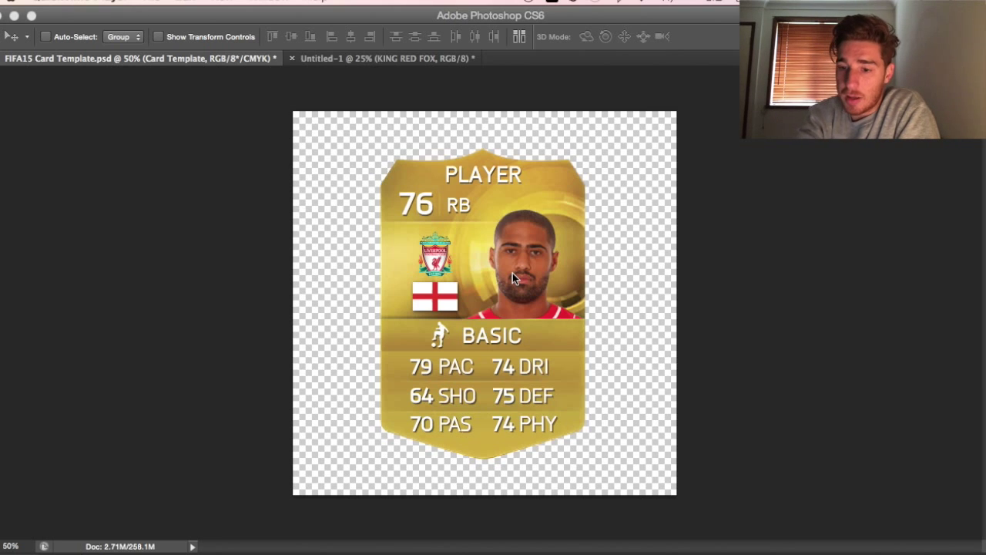
Bring back the hidden panels and expand the Card Template group to list its subgroups.
{"action": "key", "text": "Tab"}
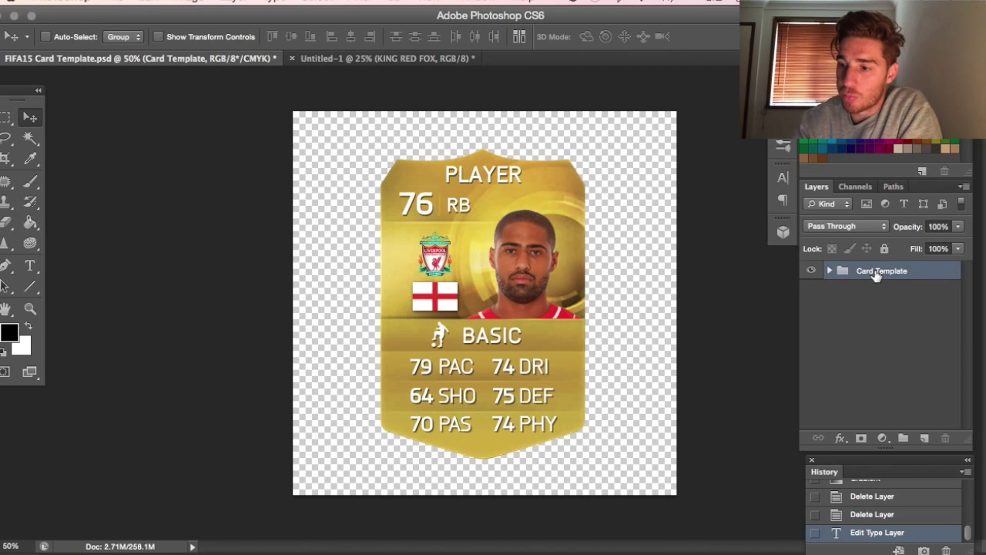
{"action": "left_click", "coordinate": [830, 275]}
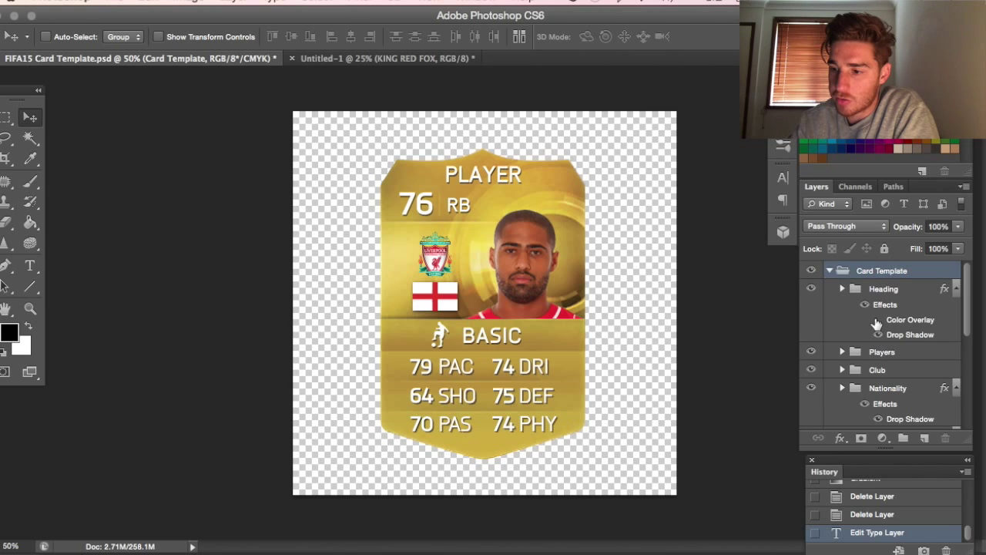
{"action": "scroll", "coordinate": [872, 316], "scroll_direction": "down", "scroll_amount": 2}
{"action": "scroll", "coordinate": [873, 315], "scroll_direction": "down", "scroll_amount": 3}
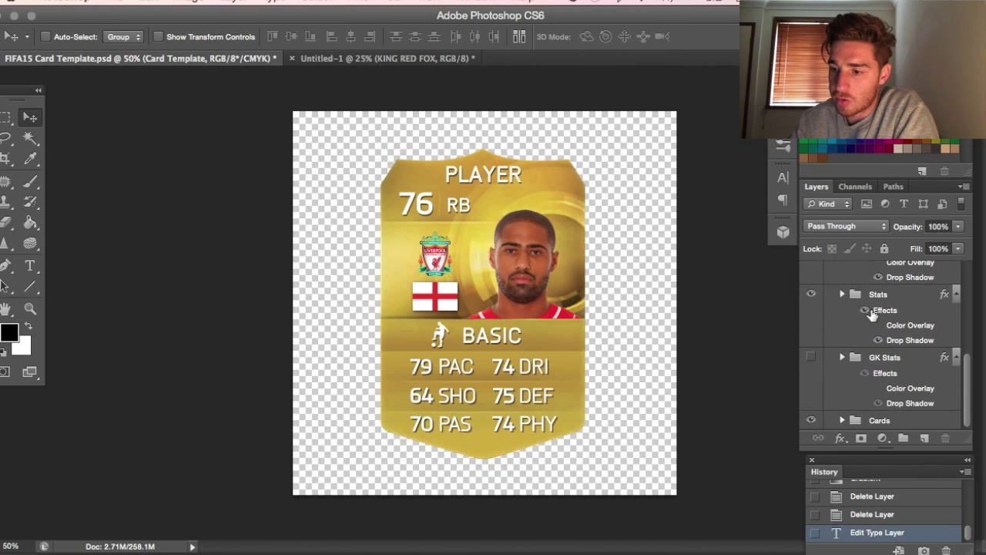
{"action": "scroll", "coordinate": [873, 315], "scroll_direction": "up", "scroll_amount": 4}
{"action": "scroll", "coordinate": [873, 315], "scroll_direction": "up", "scroll_amount": 3}
Examine the Heading, Players, Club, Nationality, Chemistry Style, Stats and GK Stats groups inside the card template.
{"action": "left_click", "coordinate": [902, 296]}
{"action": "left_click", "coordinate": [890, 352]}
{"action": "left_click", "coordinate": [887, 369]}
{"action": "scroll", "coordinate": [897, 373], "scroll_direction": "down", "scroll_amount": 1}
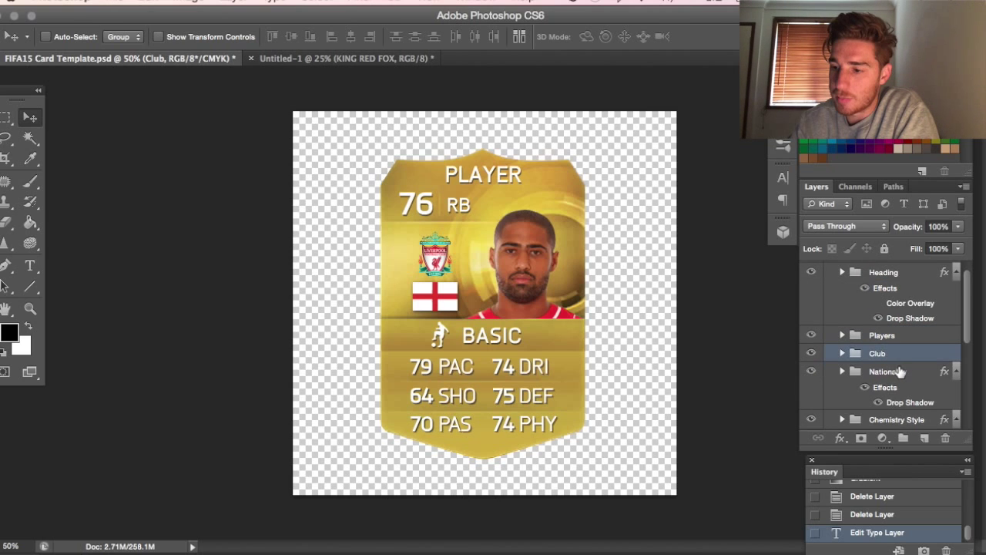
{"action": "left_click", "coordinate": [897, 372]}
{"action": "scroll", "coordinate": [894, 372], "scroll_direction": "down", "scroll_amount": 2}
{"action": "left_click", "coordinate": [886, 385]}
{"action": "scroll", "coordinate": [886, 381], "scroll_direction": "down", "scroll_amount": 3}
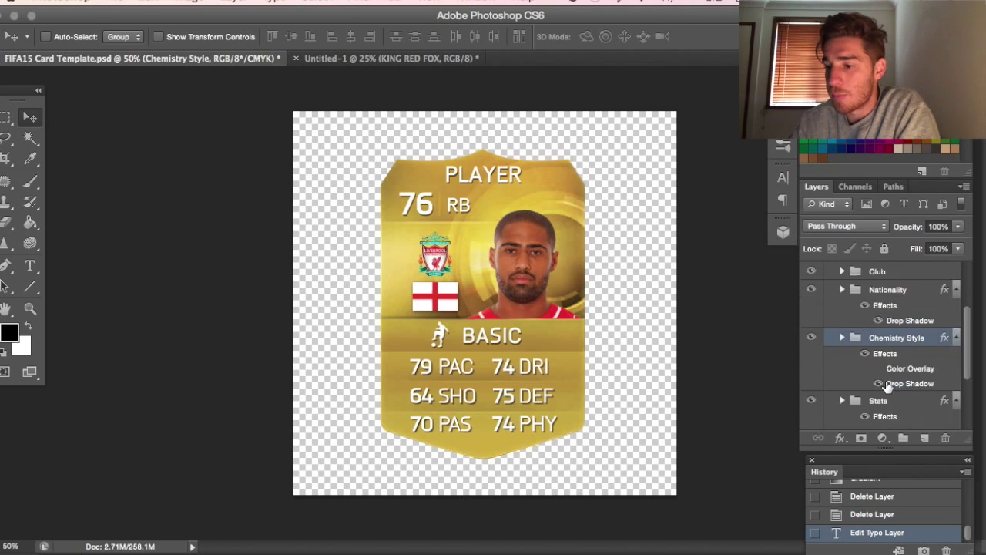
{"action": "left_click", "coordinate": [886, 351]}
{"action": "scroll", "coordinate": [890, 356], "scroll_direction": "down", "scroll_amount": 1}
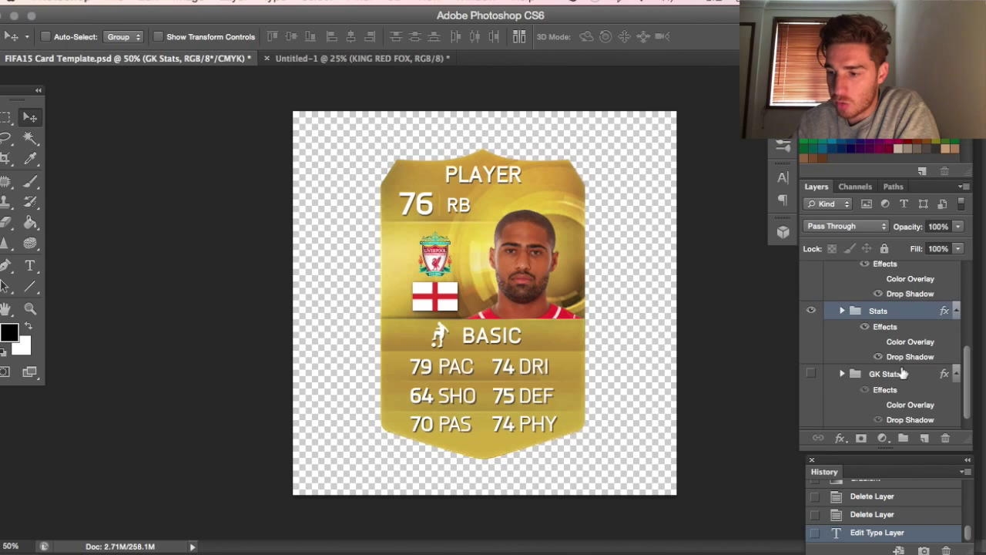
{"action": "left_click", "coordinate": [903, 374]}
{"action": "scroll", "coordinate": [902, 373], "scroll_direction": "down", "scroll_amount": 1}
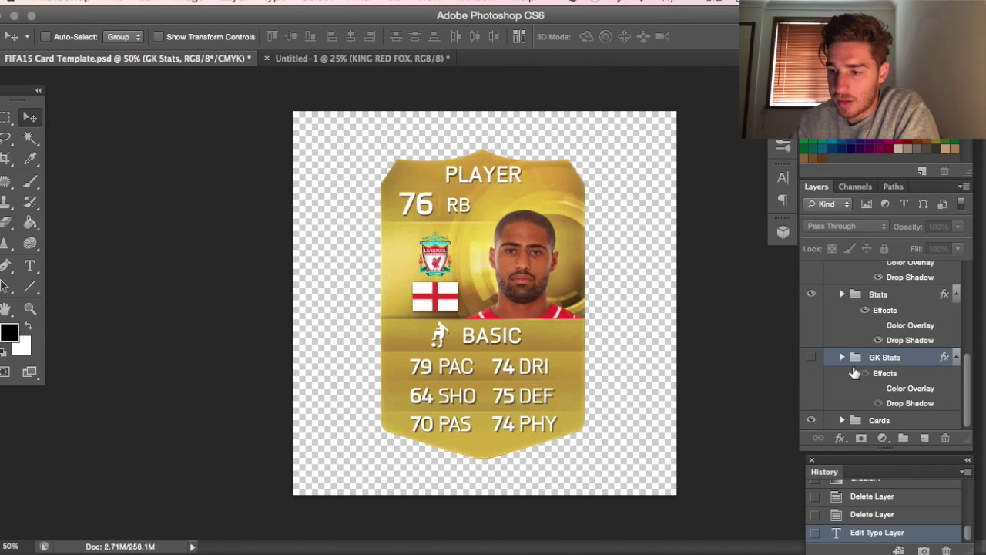
{"action": "left_click", "coordinate": [811, 356]}
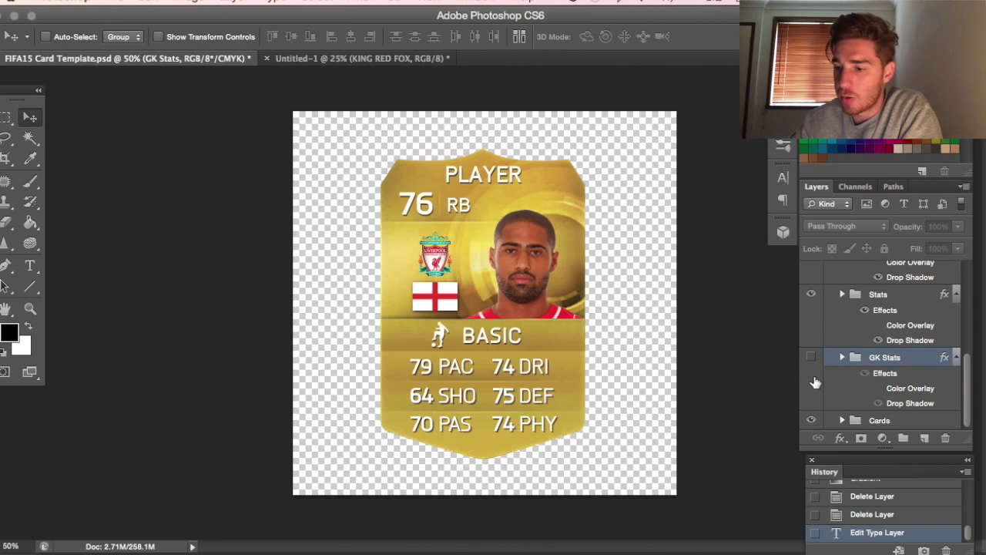
Expand the Heading group and replace the card's PLAYER name text with JOHNSON.
{"action": "scroll", "coordinate": [879, 418], "scroll_direction": "up", "scroll_amount": 10}
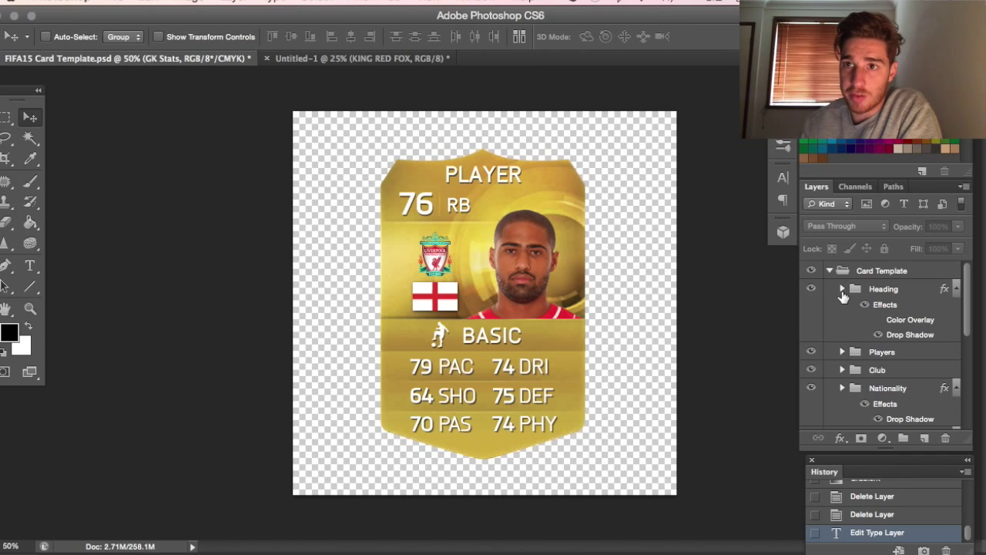
{"action": "left_click", "coordinate": [841, 291]}
{"action": "scroll", "coordinate": [843, 298], "scroll_direction": "down", "scroll_amount": 2}
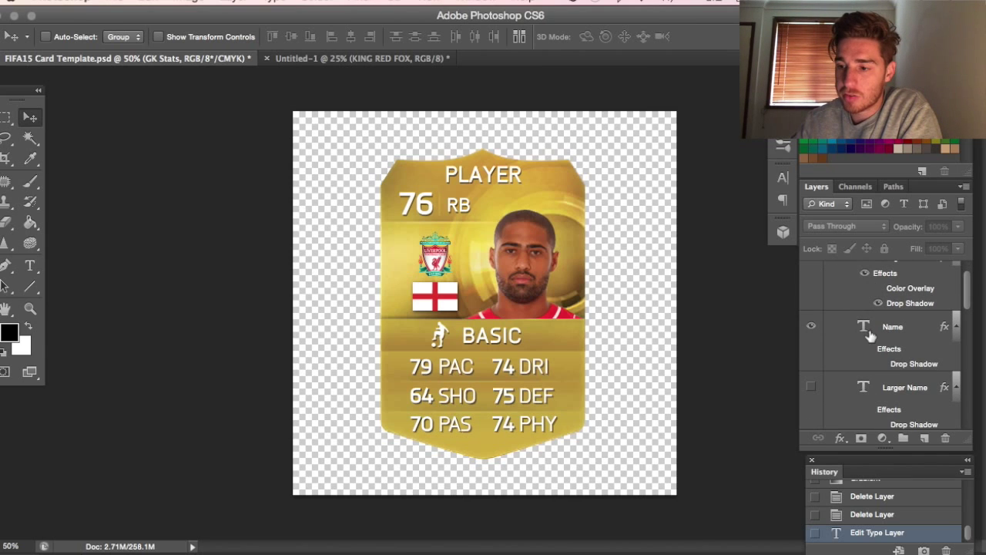
{"action": "double_click", "coordinate": [864, 326]}
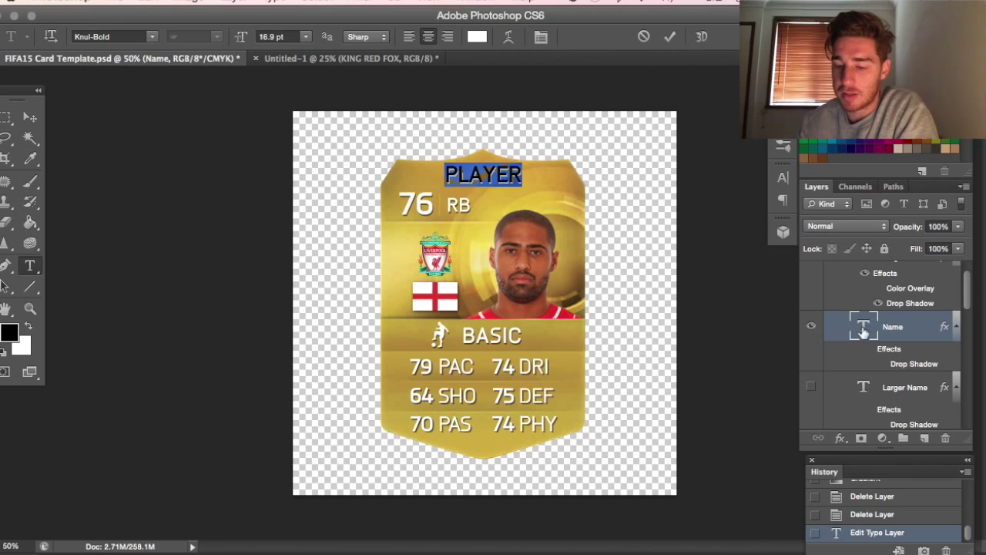
{"action": "type", "text": "JOHNSON"}
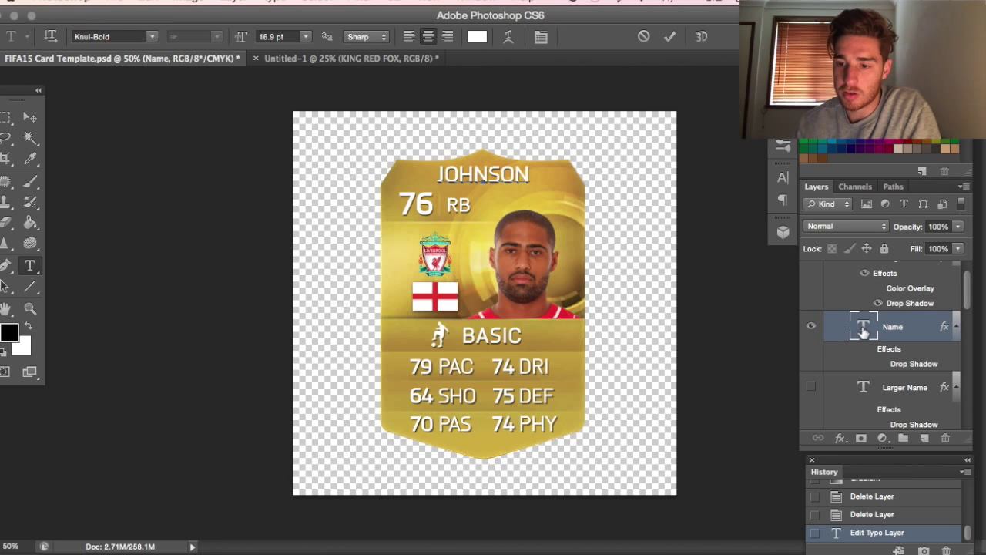
{"action": "left_click", "coordinate": [30, 117]}
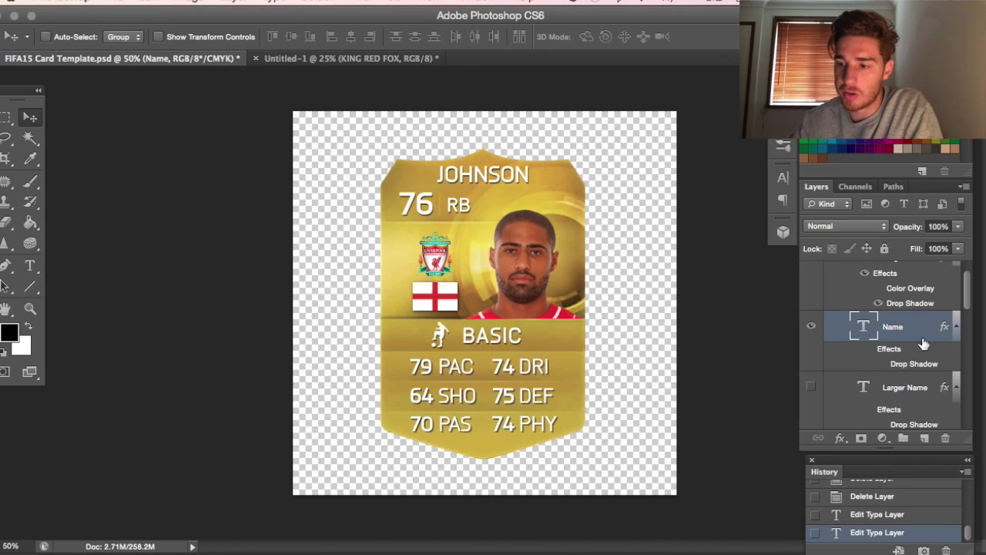
Try the 3 Letter Pos layer in place of the 2 Letter Pos layer and switch their visibility back.
{"action": "scroll", "coordinate": [924, 345], "scroll_direction": "down", "scroll_amount": 1}
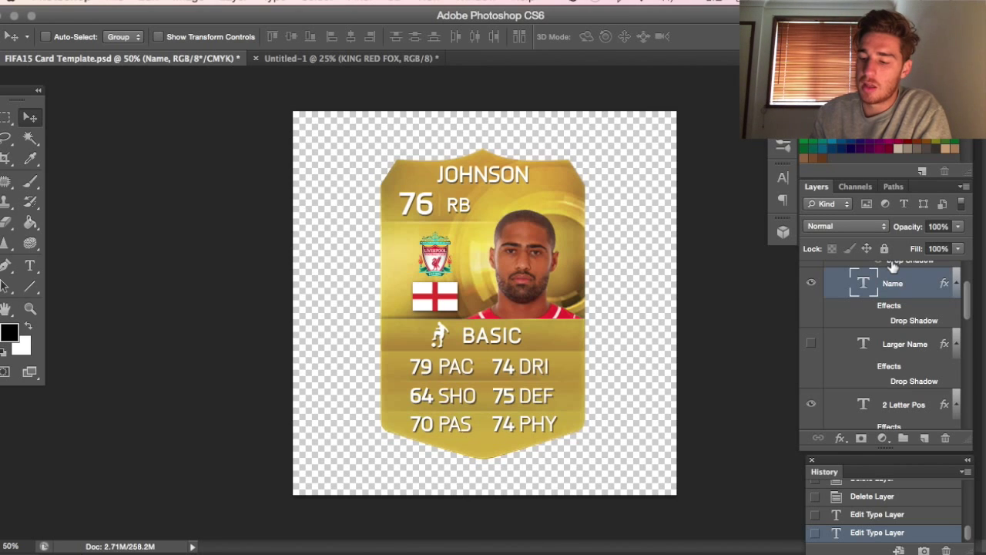
{"action": "scroll", "coordinate": [848, 375], "scroll_direction": "down", "scroll_amount": 3}
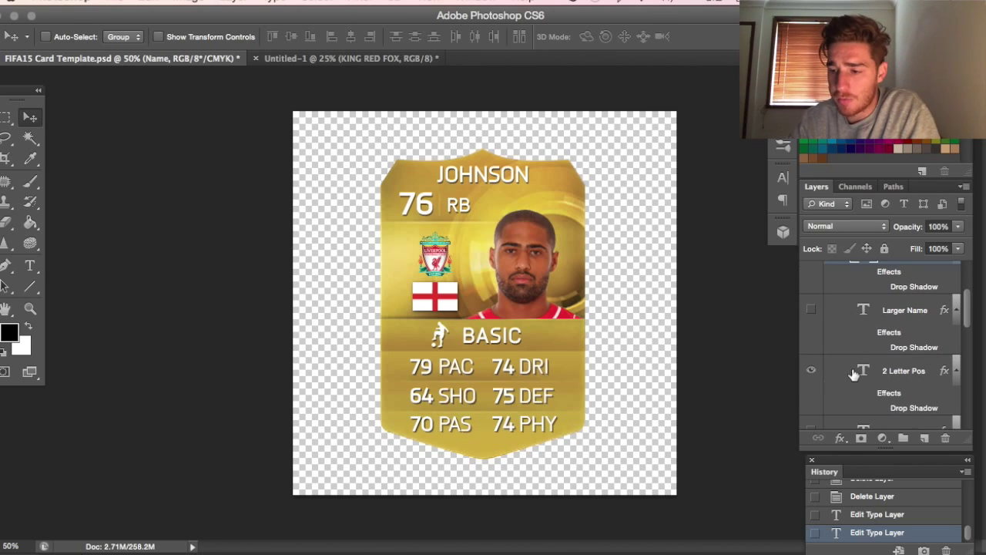
{"action": "scroll", "coordinate": [863, 331], "scroll_direction": "down", "scroll_amount": 1}
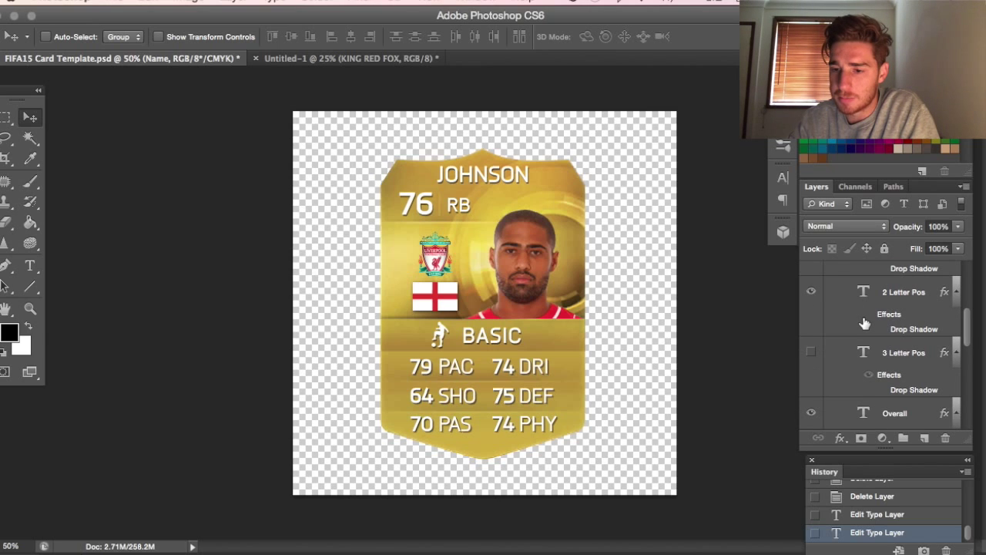
{"action": "left_click", "coordinate": [812, 293]}
{"action": "left_click", "coordinate": [812, 353]}
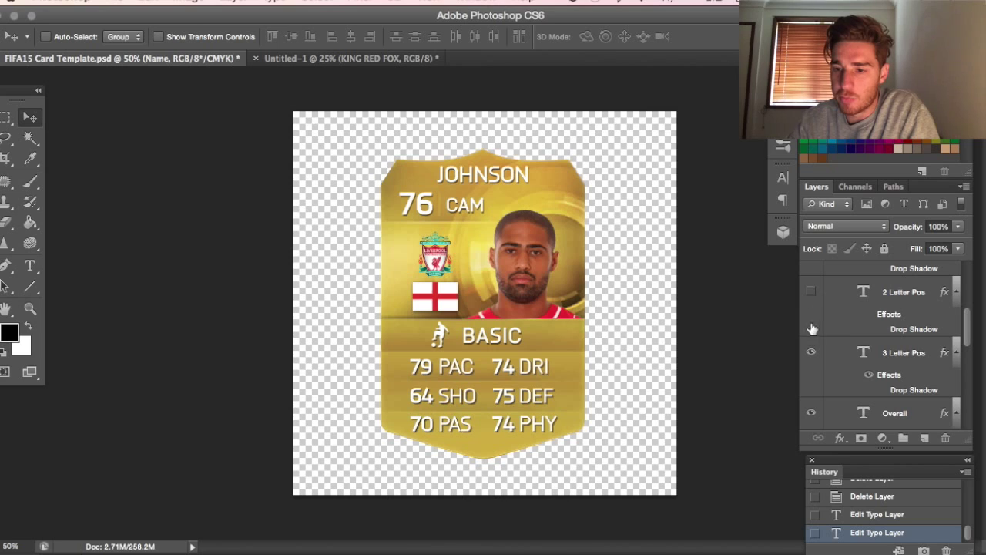
{"action": "left_click", "coordinate": [812, 294]}
{"action": "left_click", "coordinate": [811, 352]}
Try CAM as the text of the 2 Letter Pos layer and change it back to RB.
{"action": "double_click", "coordinate": [862, 290]}
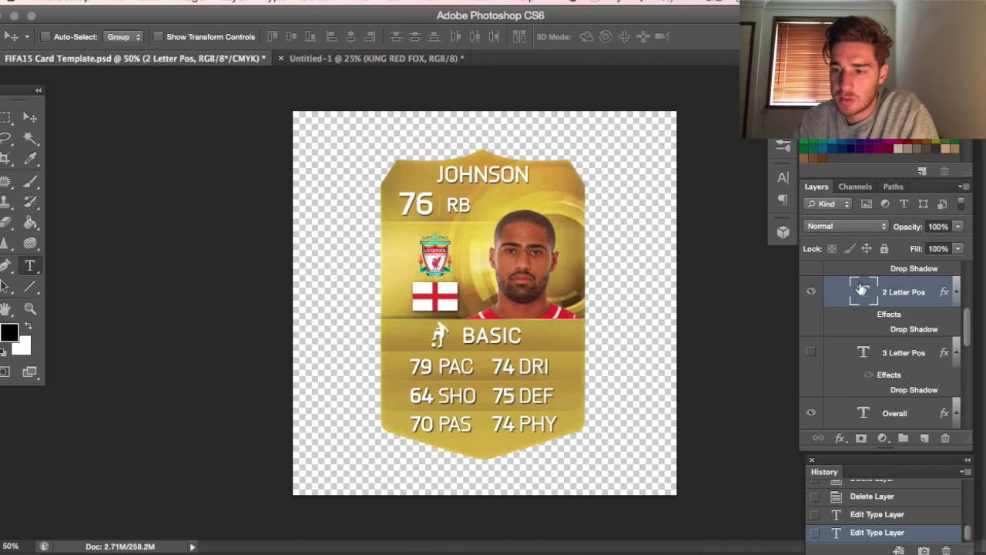
{"action": "type", "text": "CAM"}
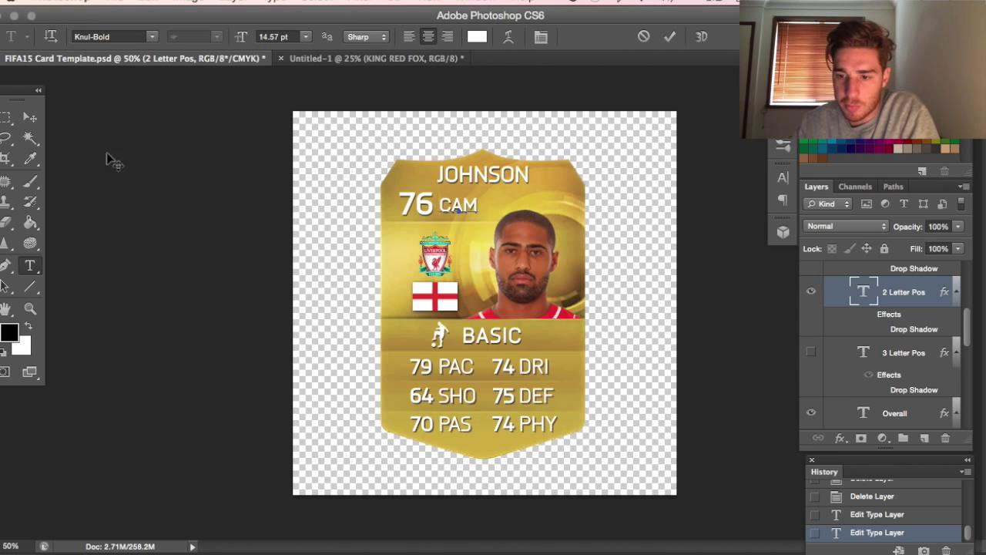
{"action": "key", "text": "BackSpace"}
{"action": "key", "text": "BackSpace"}
{"action": "key", "text": "BackSpace"}
{"action": "type", "text": "RB"}
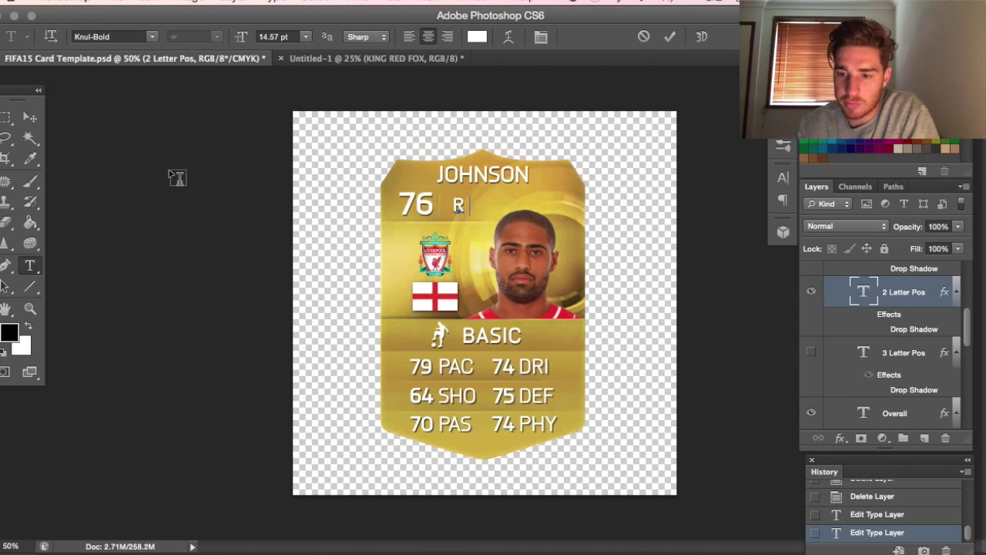
{"action": "left_click", "coordinate": [29, 118]}
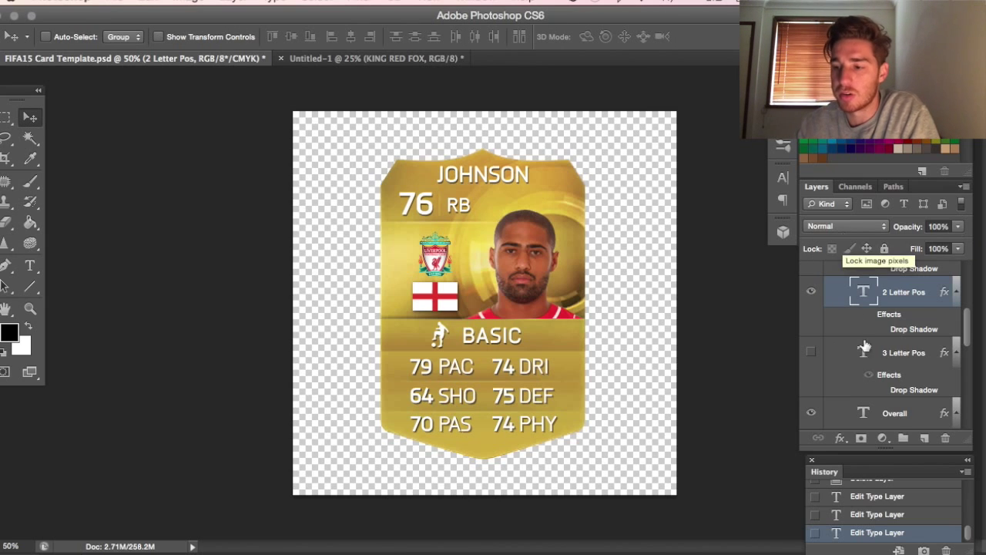
Set the card's Overall rating text to 86.
{"action": "scroll", "coordinate": [871, 354], "scroll_direction": "down", "scroll_amount": 1}
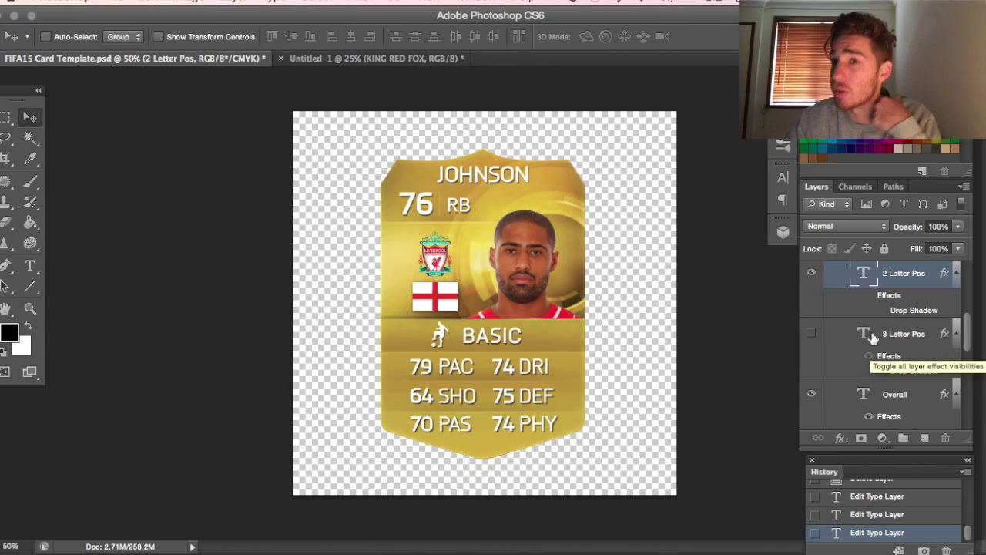
{"action": "scroll", "coordinate": [867, 347], "scroll_direction": "down", "scroll_amount": 3}
{"action": "double_click", "coordinate": [865, 335]}
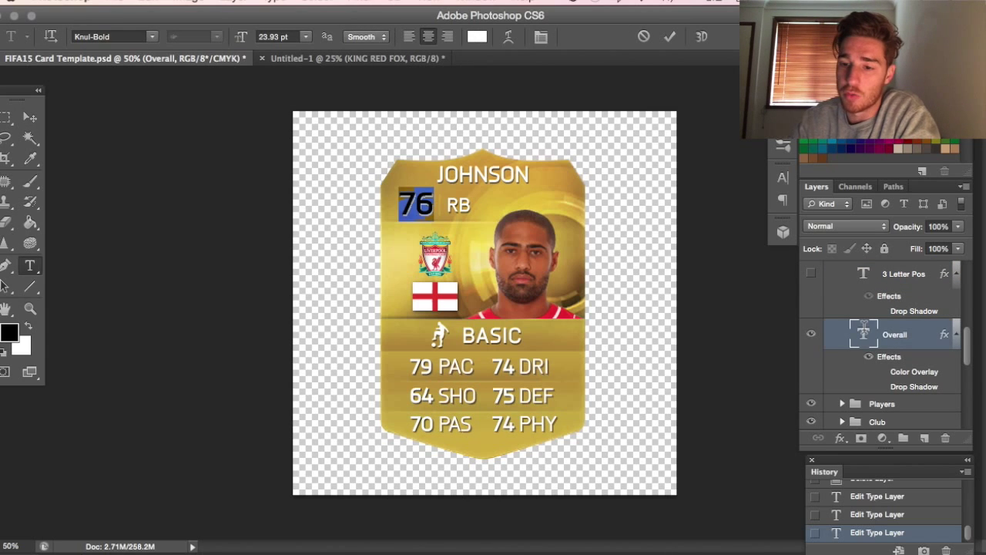
{"action": "type", "text": "86"}
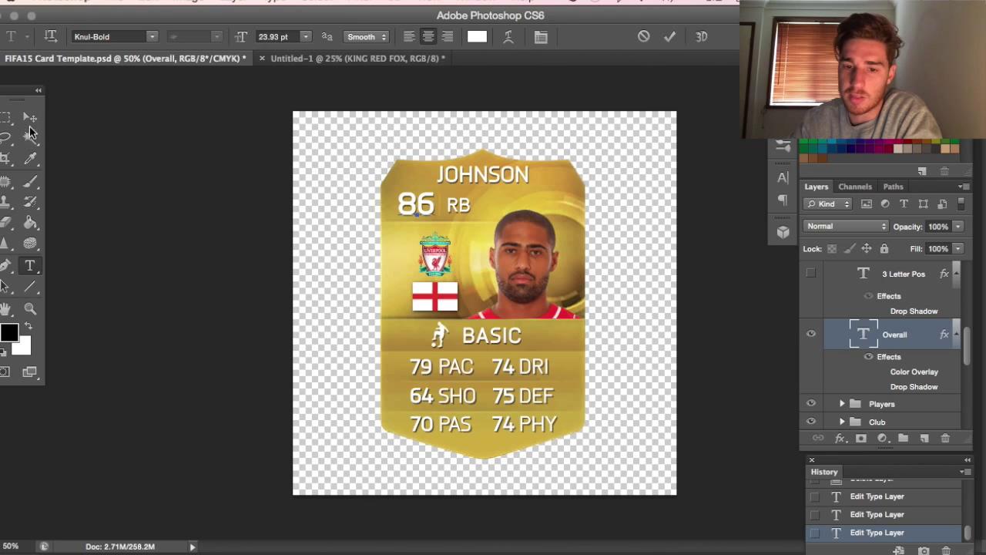
{"action": "left_click", "coordinate": [30, 117]}
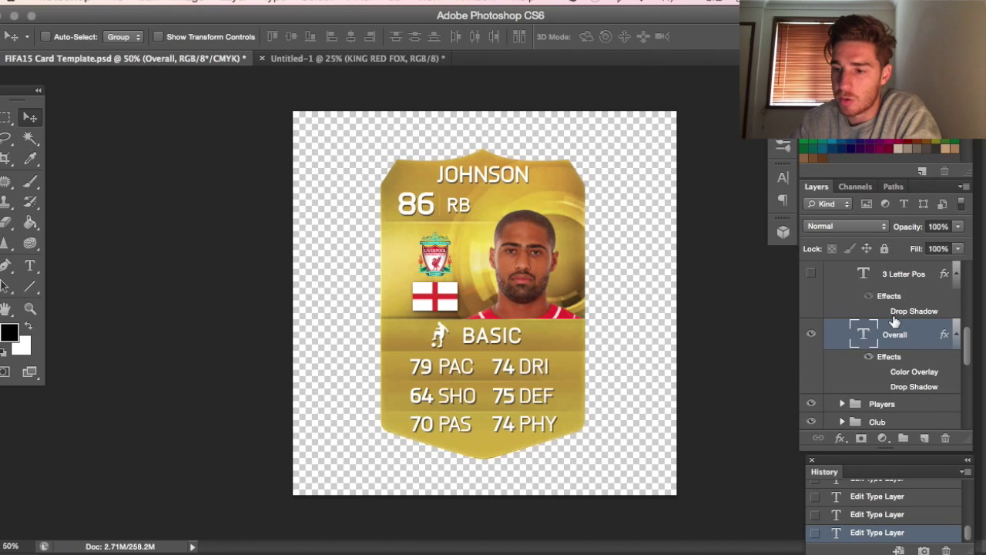
Leave the card's name text unedited and collapse the Heading group.
{"action": "scroll", "coordinate": [894, 323], "scroll_direction": "up", "scroll_amount": 2}
{"action": "scroll", "coordinate": [894, 322], "scroll_direction": "up", "scroll_amount": 4}
{"action": "left_click", "coordinate": [866, 285]}
{"action": "double_click", "coordinate": [864, 281]}
{"action": "scroll", "coordinate": [869, 287], "scroll_direction": "up", "scroll_amount": 1}
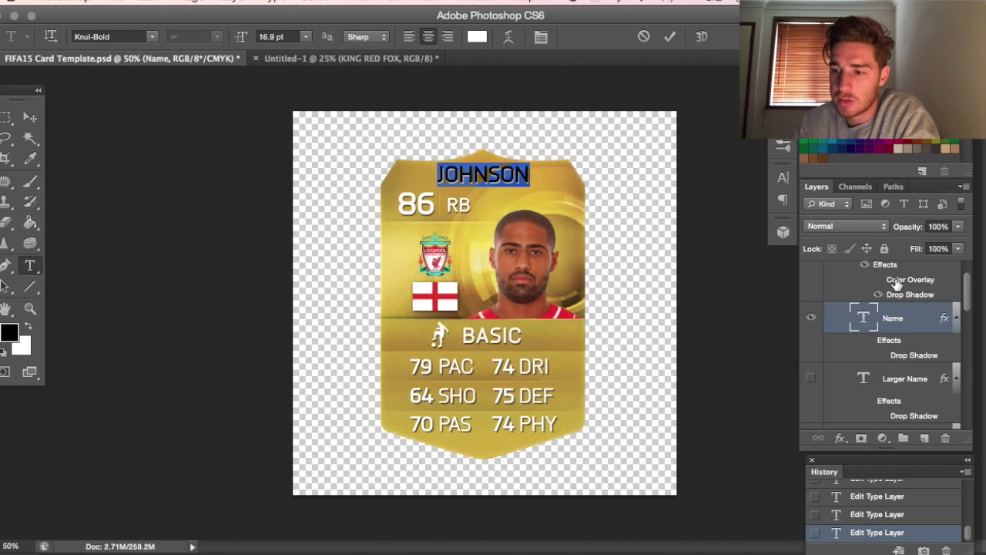
{"action": "scroll", "coordinate": [857, 298], "scroll_direction": "up", "scroll_amount": 1}
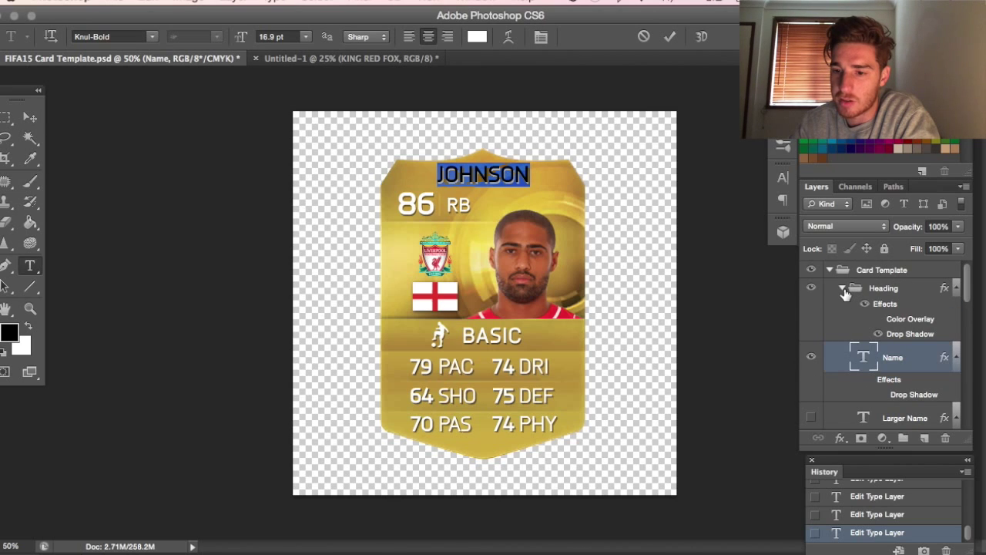
{"action": "left_click", "coordinate": [843, 290]}
{"action": "key", "text": "v"}
Expand the Players group and hide the Glen Johnson layer to remove his picture from the card.
{"action": "scroll", "coordinate": [845, 294], "scroll_direction": "down", "scroll_amount": 1}
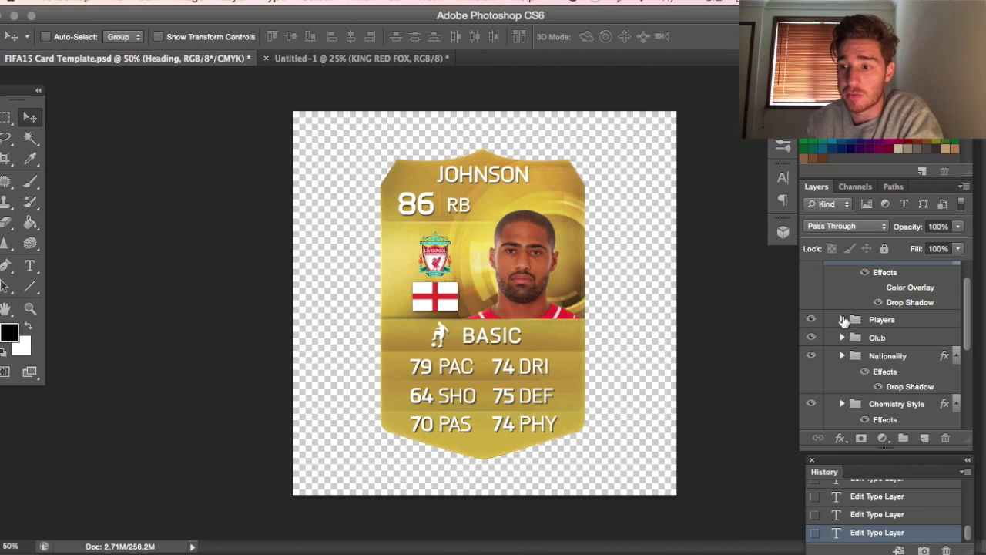
{"action": "left_click", "coordinate": [843, 319]}
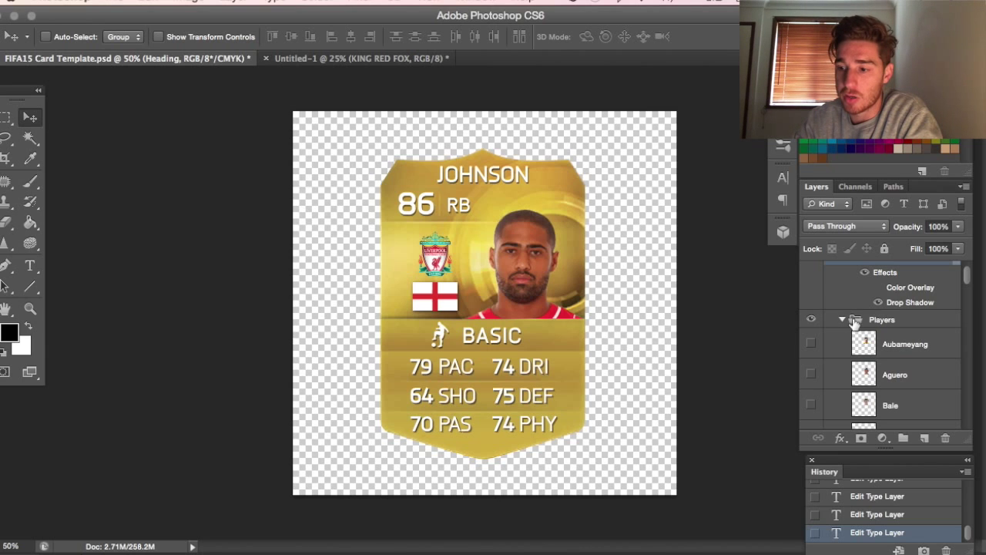
{"action": "scroll", "coordinate": [865, 339], "scroll_direction": "down", "scroll_amount": 1}
{"action": "scroll", "coordinate": [865, 339], "scroll_direction": "down", "scroll_amount": 10}
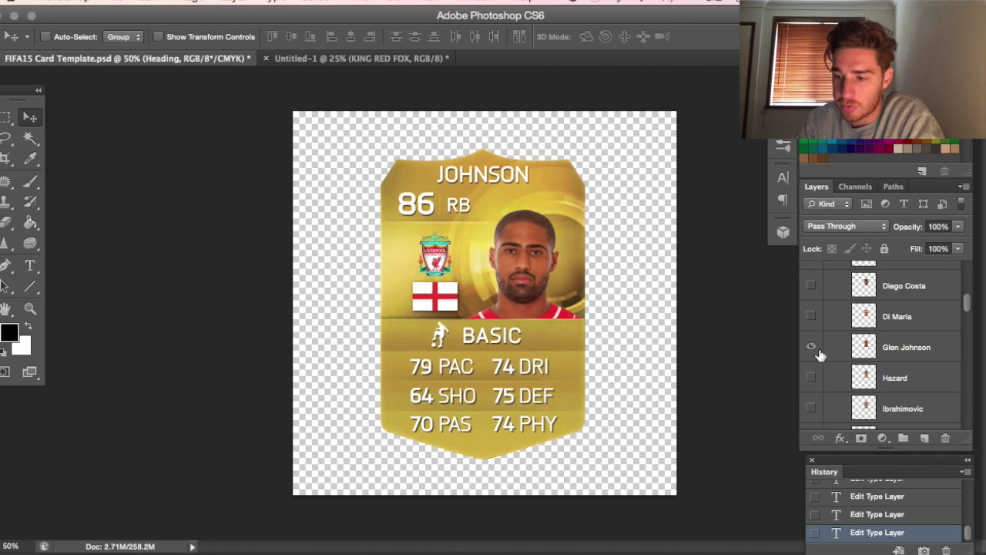
{"action": "scroll", "coordinate": [867, 341], "scroll_direction": "down", "scroll_amount": 3}
{"action": "scroll", "coordinate": [866, 341], "scroll_direction": "up", "scroll_amount": 2}
{"action": "scroll", "coordinate": [867, 341], "scroll_direction": "up", "scroll_amount": 1}
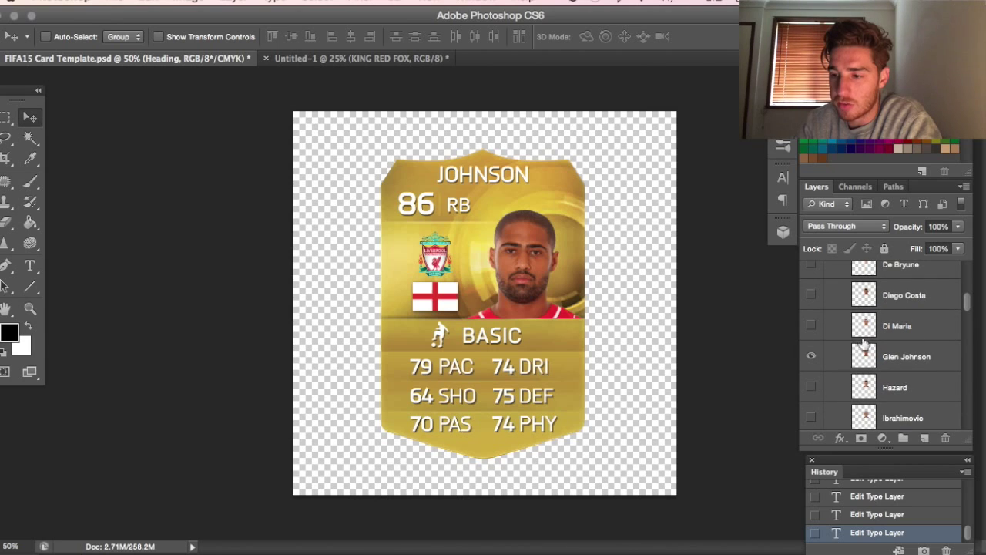
{"action": "left_click", "coordinate": [818, 361]}
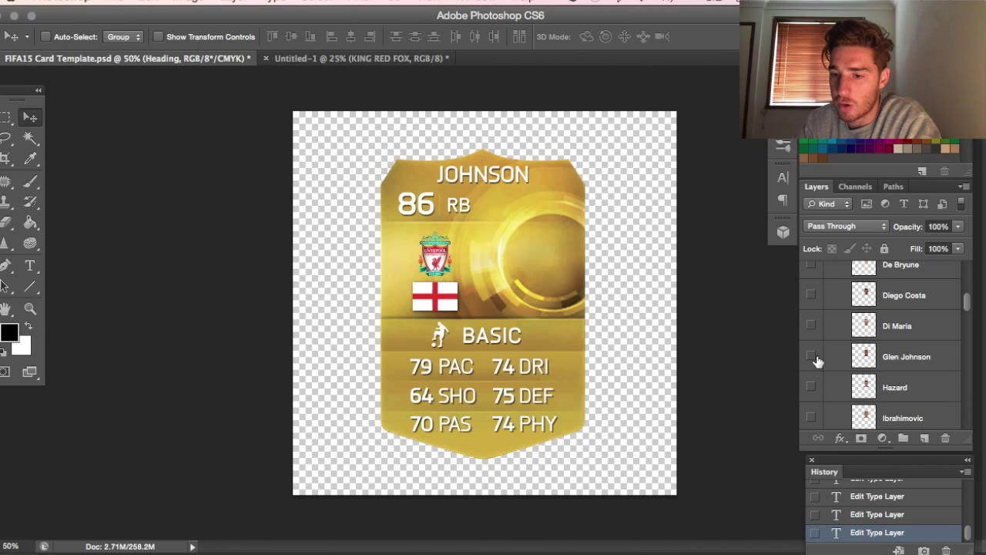
Try the Diego Costa picture on the card and hide it again.
{"action": "scroll", "coordinate": [819, 322], "scroll_direction": "up", "scroll_amount": 1}
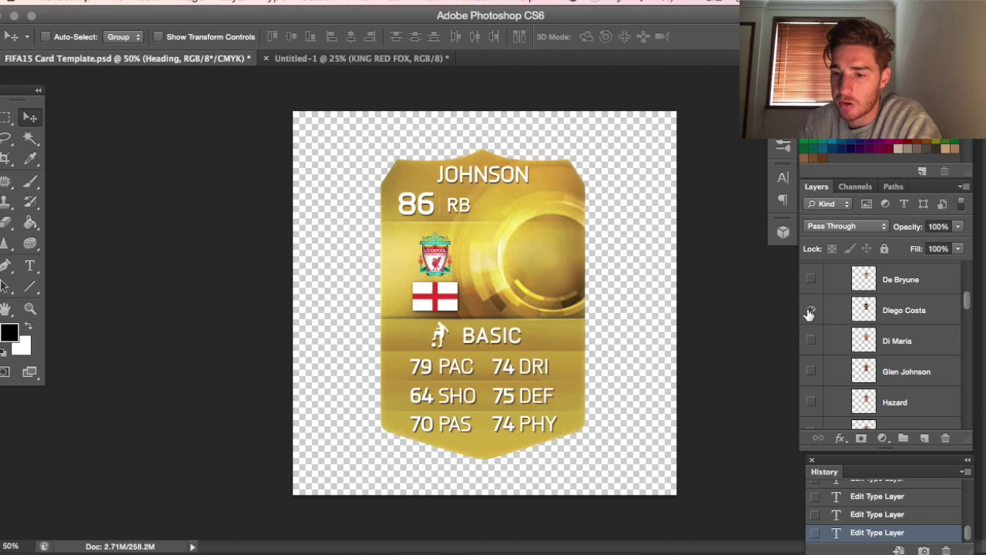
{"action": "left_click", "coordinate": [810, 311]}
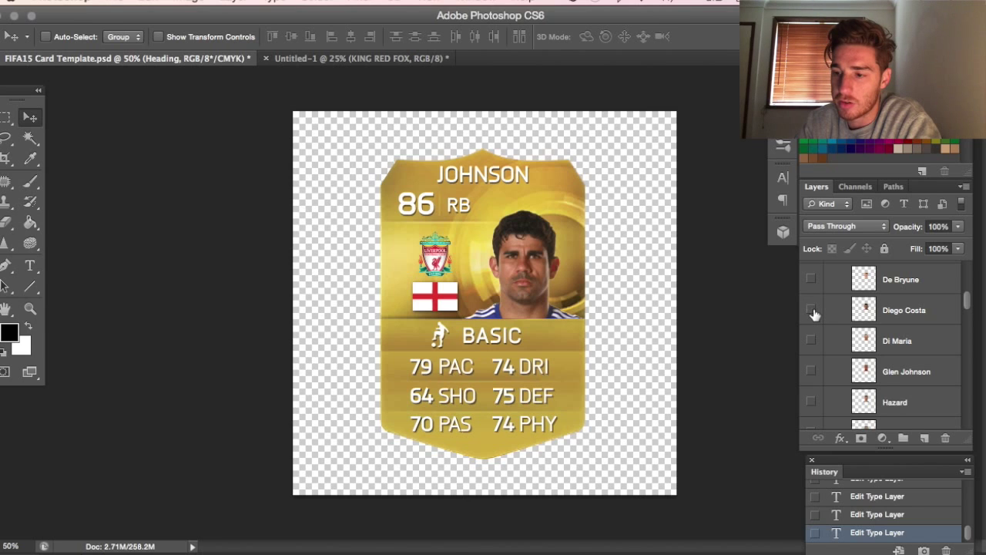
{"action": "left_click", "coordinate": [815, 313]}
{"action": "scroll", "coordinate": [814, 318], "scroll_direction": "down", "scroll_amount": 5}
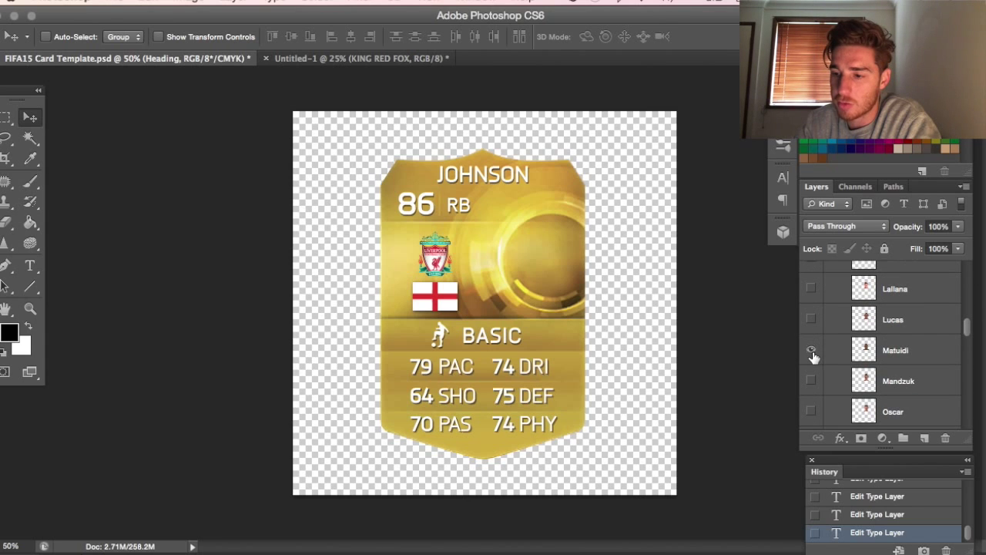
Try the Matuidi picture on the card, hide it again and collapse the Players group.
{"action": "left_click", "coordinate": [812, 351]}
{"action": "left_click", "coordinate": [820, 352]}
{"action": "scroll", "coordinate": [897, 331], "scroll_direction": "up", "scroll_amount": 10}
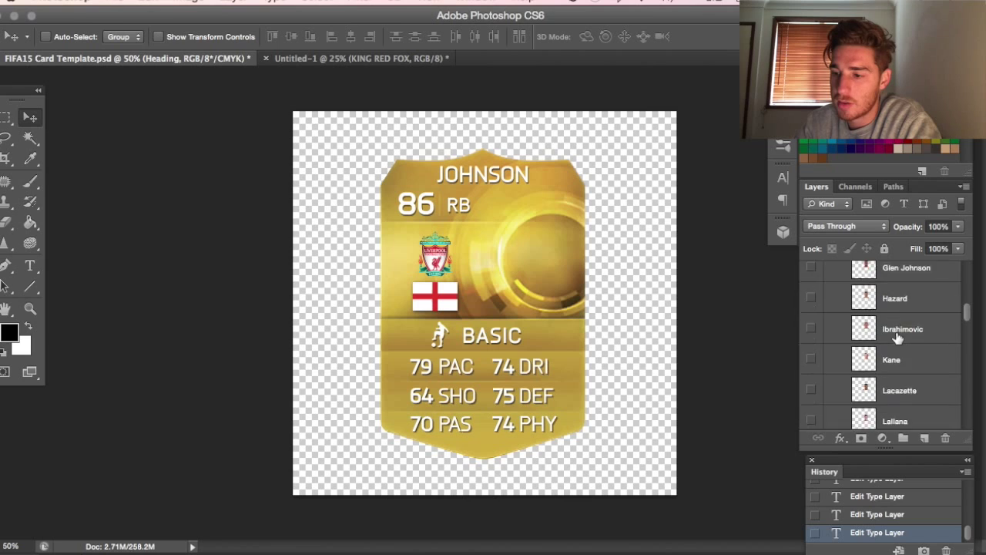
{"action": "scroll", "coordinate": [896, 337], "scroll_direction": "up", "scroll_amount": 2}
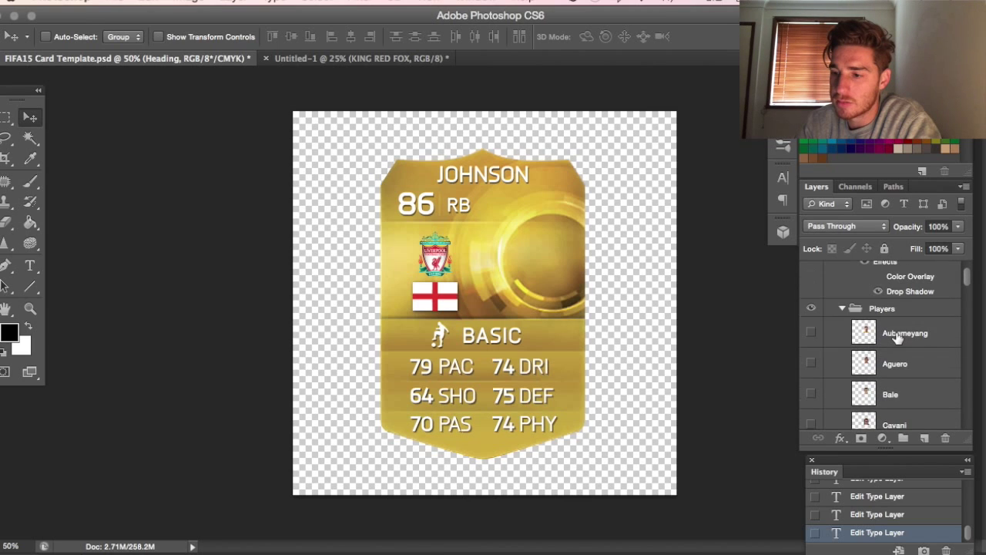
{"action": "left_click", "coordinate": [856, 327]}
{"action": "left_click", "coordinate": [843, 308]}
Expand the Players group, show the De Bryune picture on the card and collapse the group.
{"action": "scroll", "coordinate": [845, 311], "scroll_direction": "down", "scroll_amount": 2}
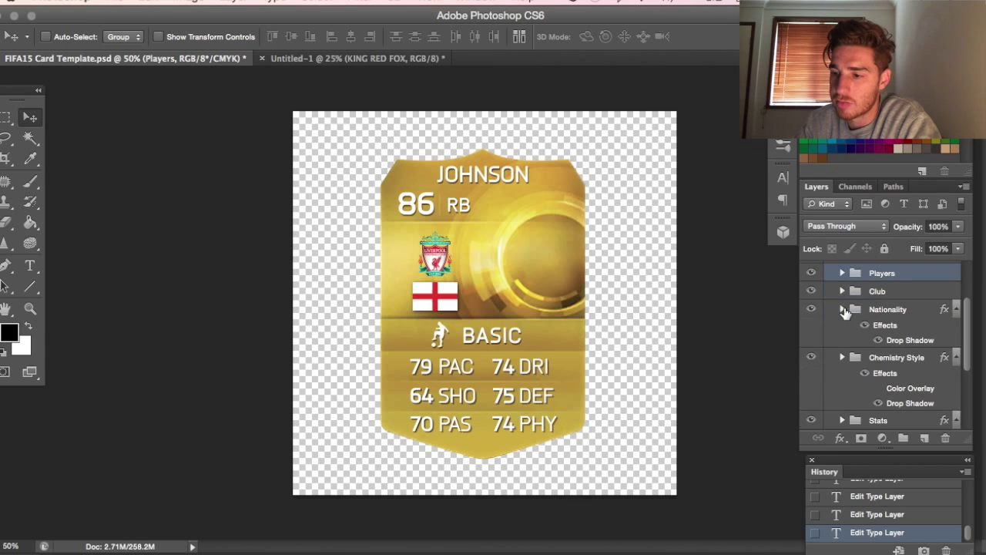
{"action": "scroll", "coordinate": [845, 293], "scroll_direction": "up", "scroll_amount": 1}
{"action": "left_click", "coordinate": [843, 291]}
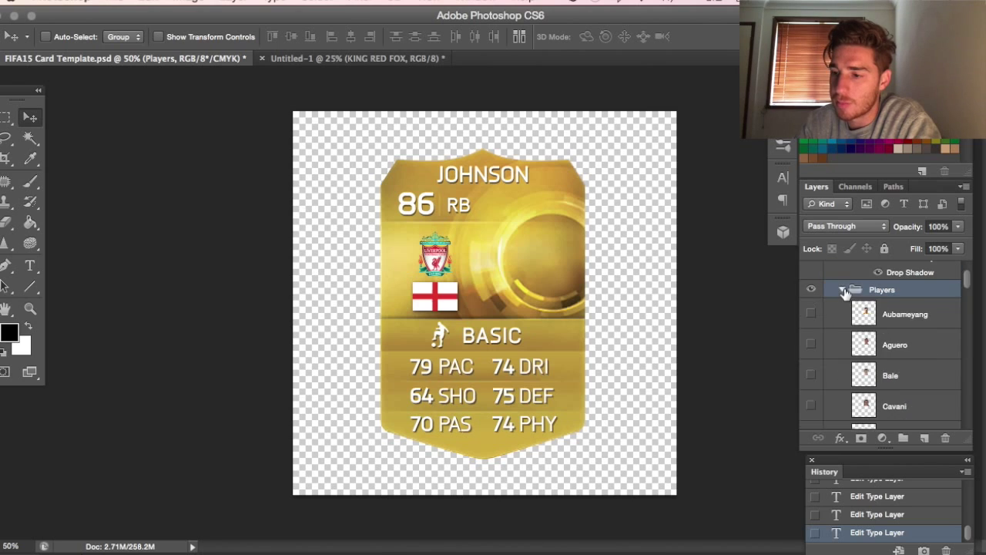
{"action": "scroll", "coordinate": [845, 294], "scroll_direction": "down", "scroll_amount": 2}
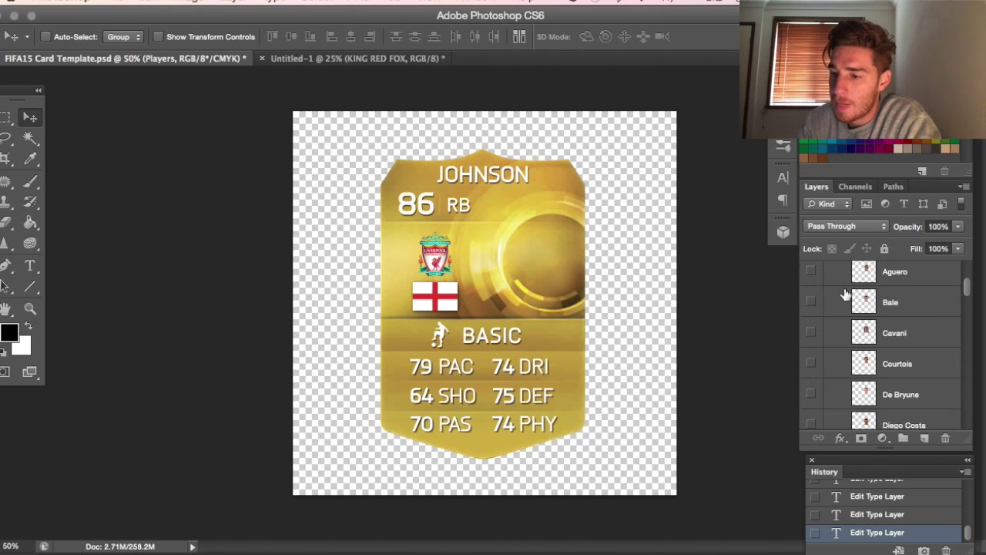
{"action": "left_click", "coordinate": [813, 394]}
{"action": "scroll", "coordinate": [824, 386], "scroll_direction": "up", "scroll_amount": 4}
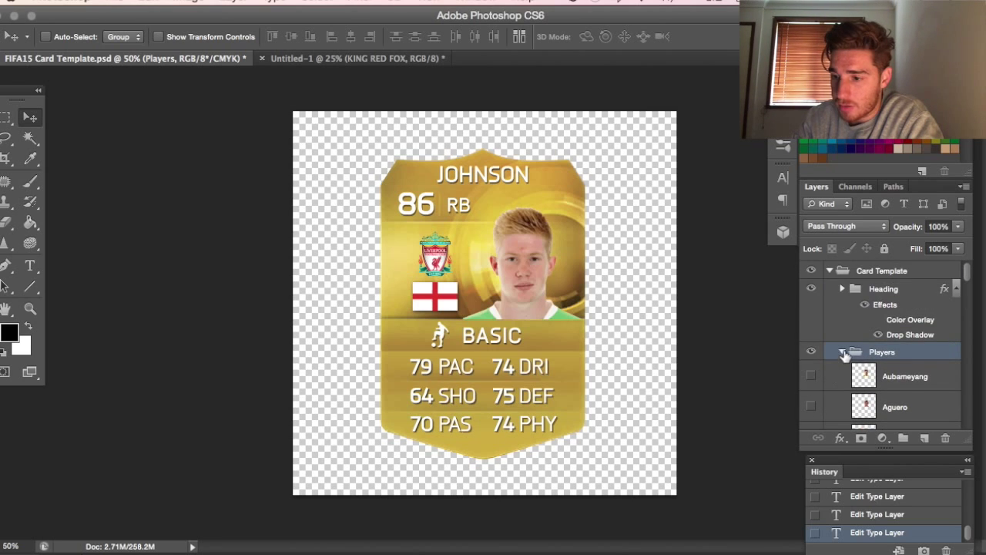
{"action": "left_click", "coordinate": [844, 353]}
Expand the Club group and show the Boca badge on the card.
{"action": "scroll", "coordinate": [846, 351], "scroll_direction": "down", "scroll_amount": 3}
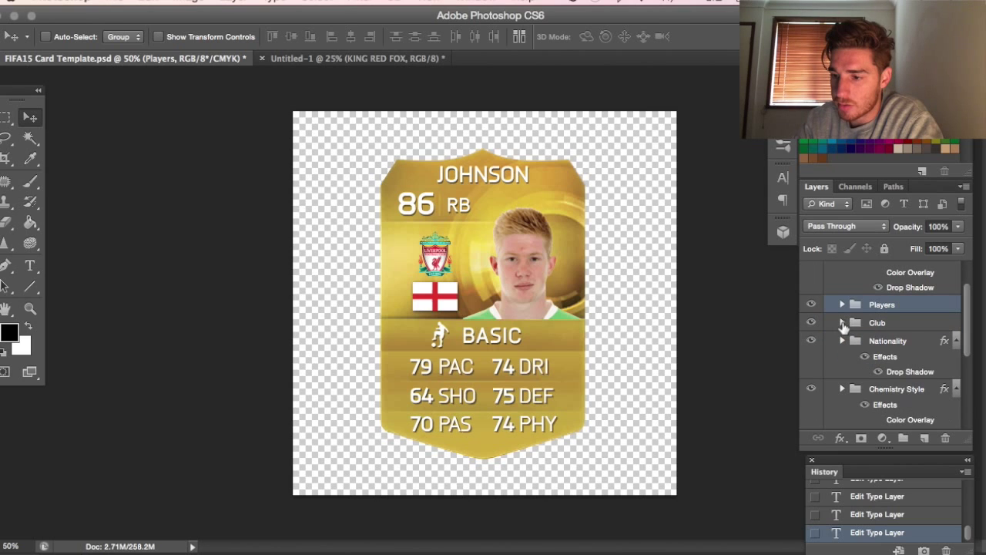
{"action": "left_click", "coordinate": [843, 324]}
{"action": "scroll", "coordinate": [848, 331], "scroll_direction": "down", "scroll_amount": 6}
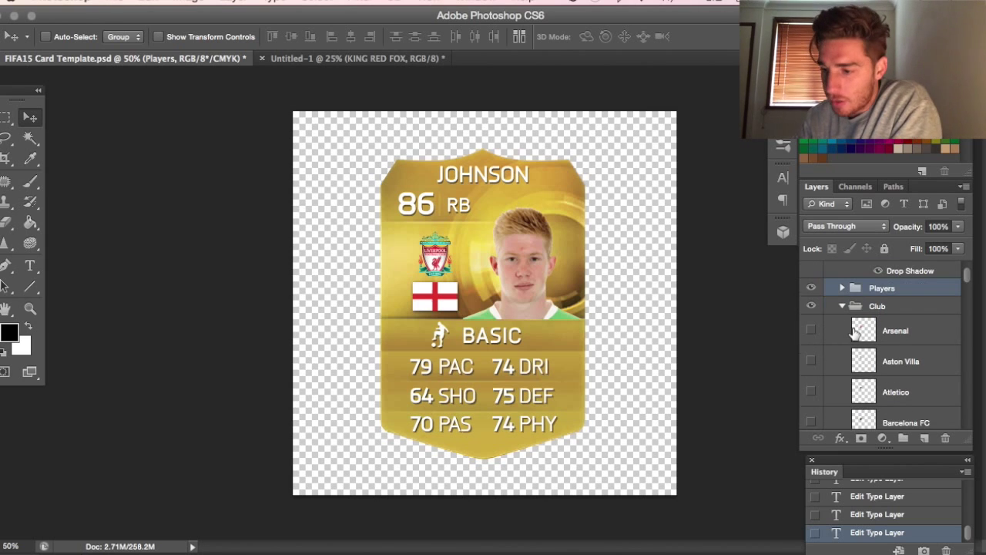
{"action": "scroll", "coordinate": [854, 332], "scroll_direction": "down", "scroll_amount": 1}
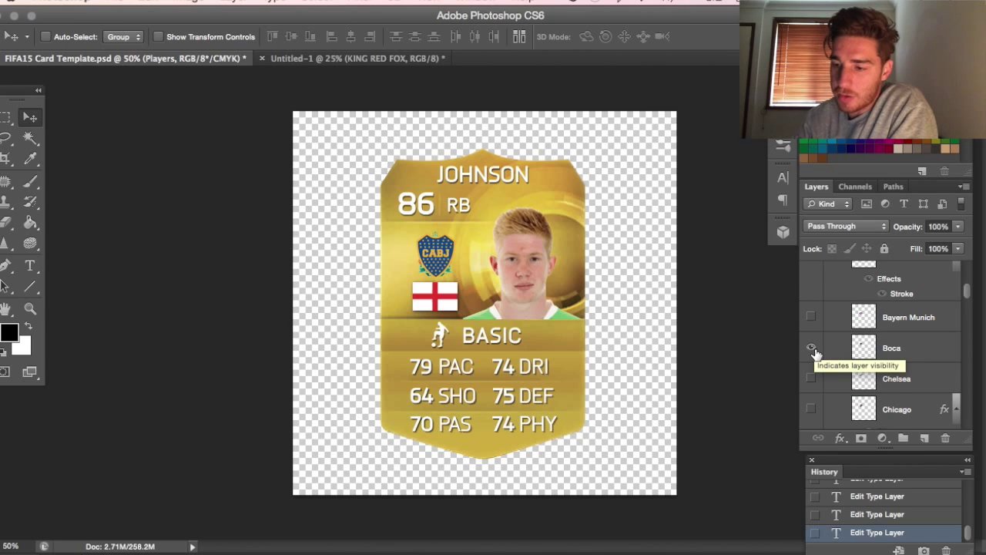
{"action": "scroll", "coordinate": [817, 355], "scroll_direction": "down", "scroll_amount": 1}
Hide the Liverpool and Boca badges and collapse the Club group.
{"action": "scroll", "coordinate": [816, 355], "scroll_direction": "down", "scroll_amount": 10}
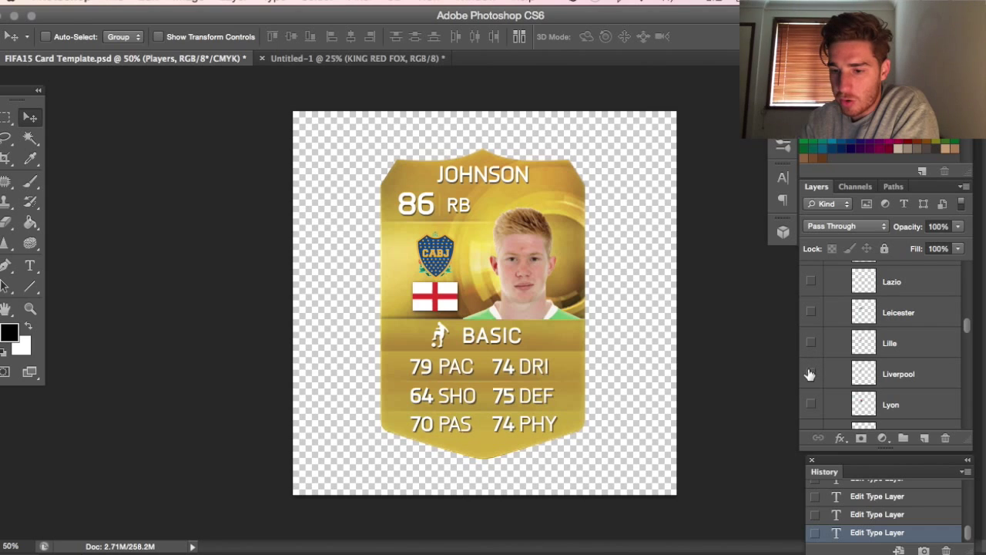
{"action": "scroll", "coordinate": [847, 335], "scroll_direction": "up", "scroll_amount": 10}
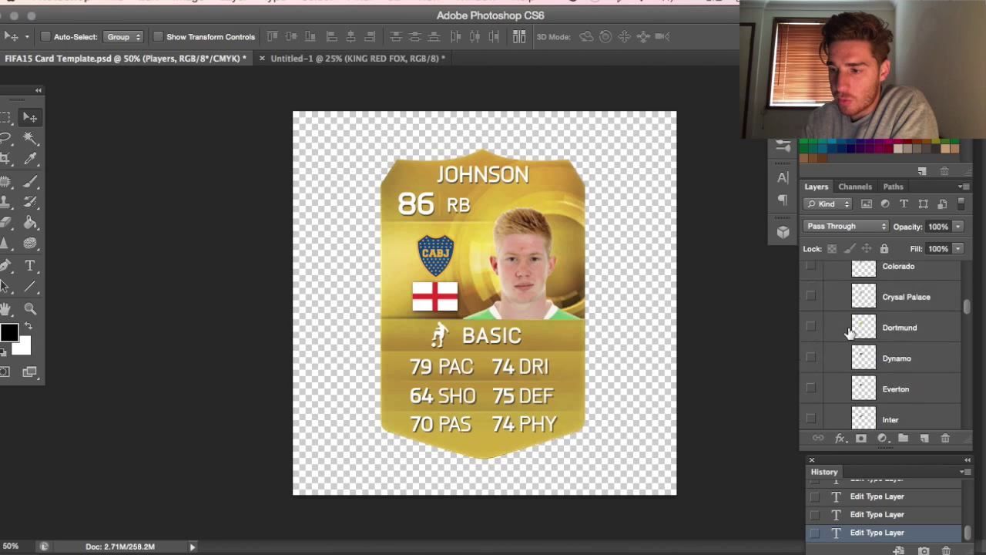
{"action": "left_click", "coordinate": [815, 325]}
{"action": "scroll", "coordinate": [821, 327], "scroll_direction": "up", "scroll_amount": 5}
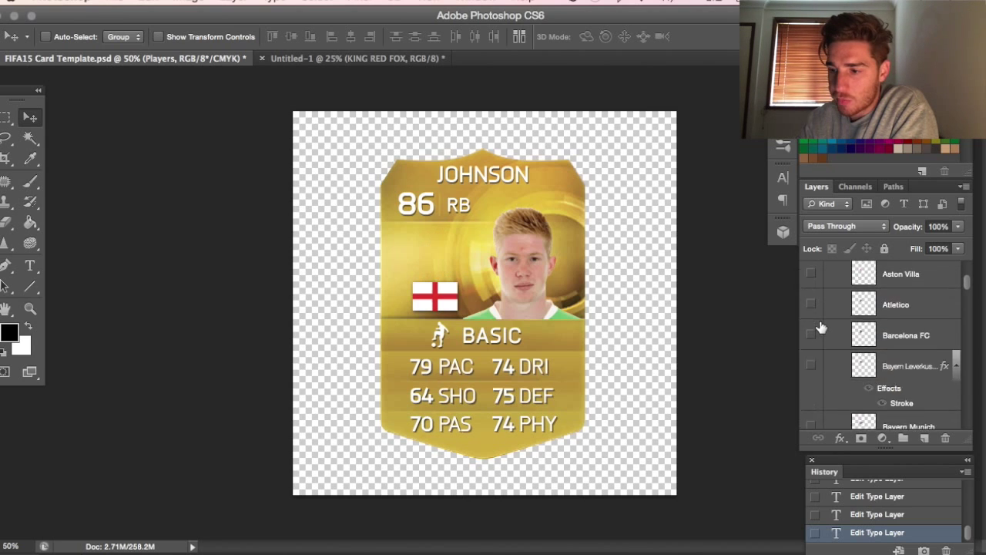
{"action": "left_click", "coordinate": [846, 310]}
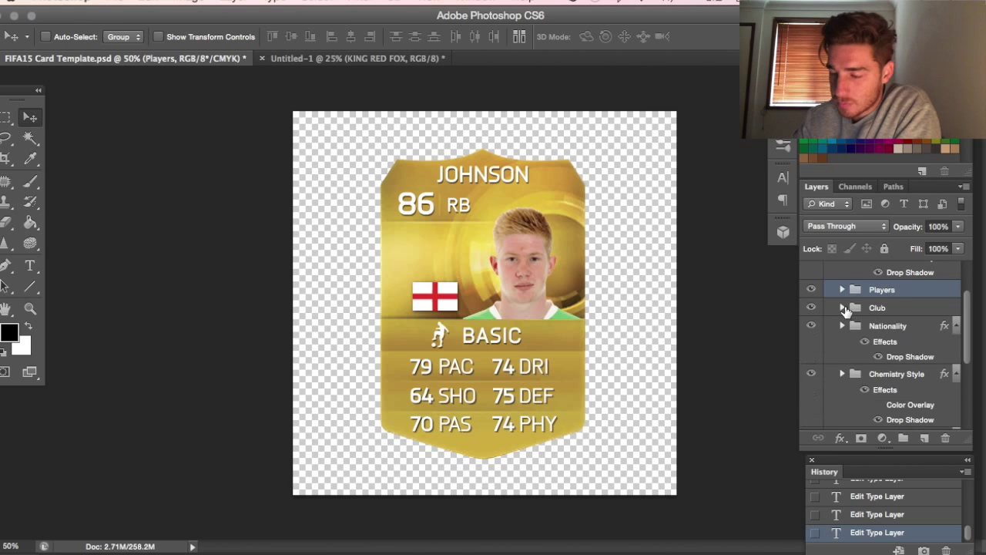
Expand the Nationality group and examine its LE Flags and IG Flags subgroups.
{"action": "scroll", "coordinate": [905, 310], "scroll_direction": "down", "scroll_amount": 2}
{"action": "left_click", "coordinate": [843, 287]}
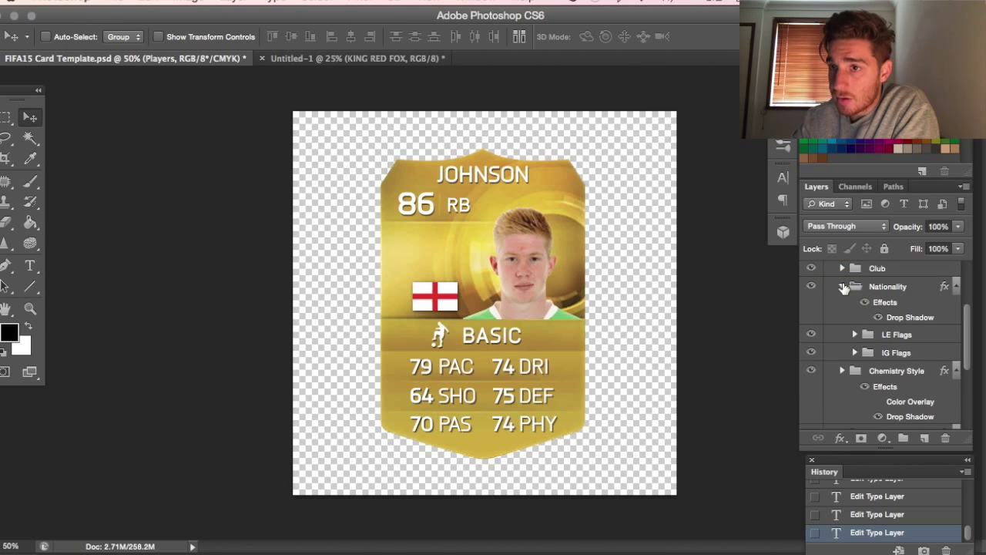
{"action": "scroll", "coordinate": [886, 317], "scroll_direction": "down", "scroll_amount": 1}
{"action": "left_click", "coordinate": [898, 319]}
{"action": "left_click", "coordinate": [917, 338]}
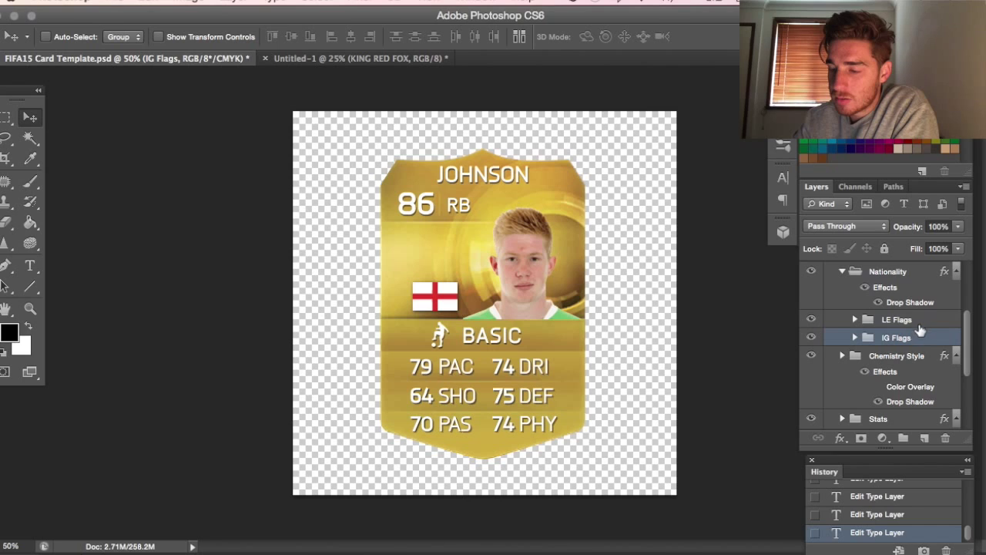
{"action": "left_click", "coordinate": [923, 324]}
{"action": "left_click", "coordinate": [914, 341]}
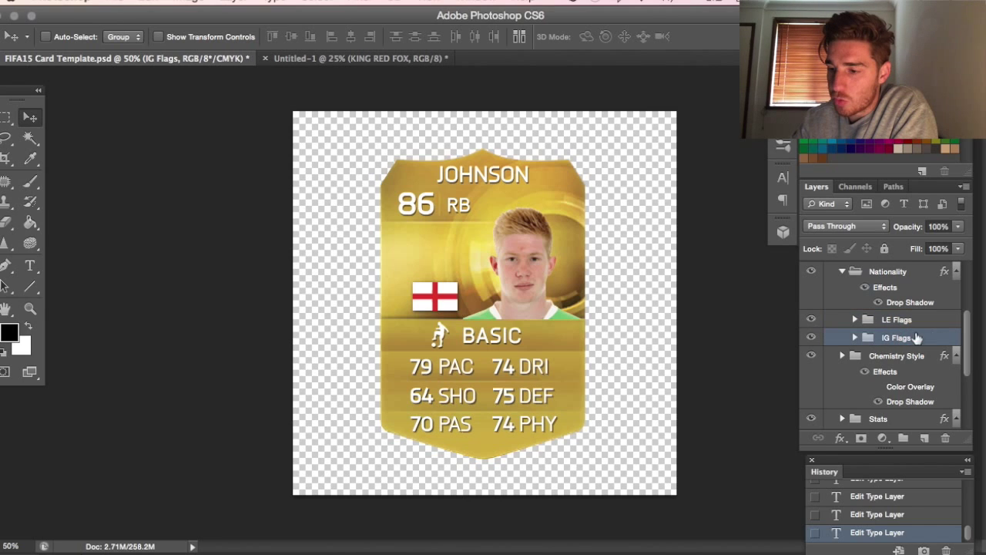
{"action": "left_click", "coordinate": [855, 338]}
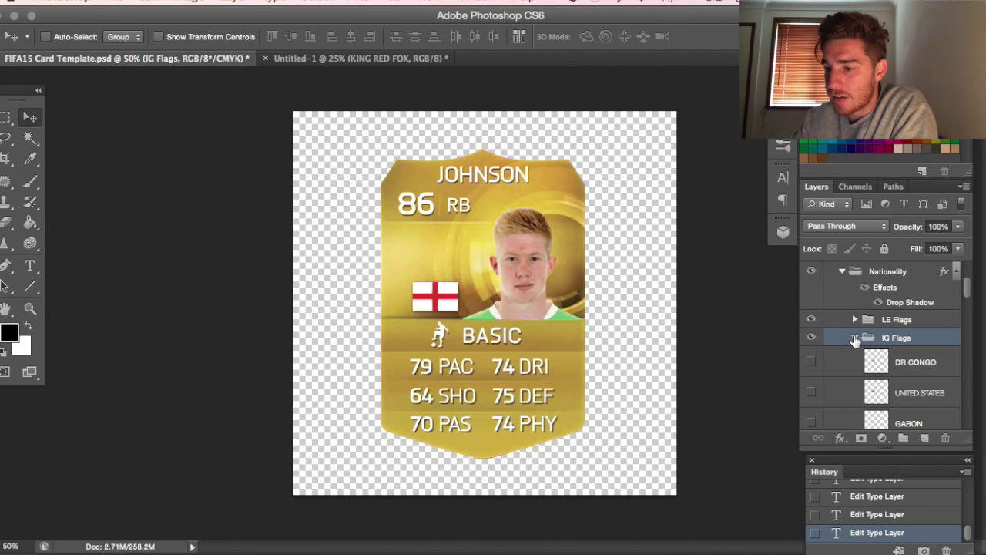
{"action": "left_click", "coordinate": [855, 339]}
Expand the LE Flags group and hide the England LE flag.
{"action": "left_click", "coordinate": [855, 319]}
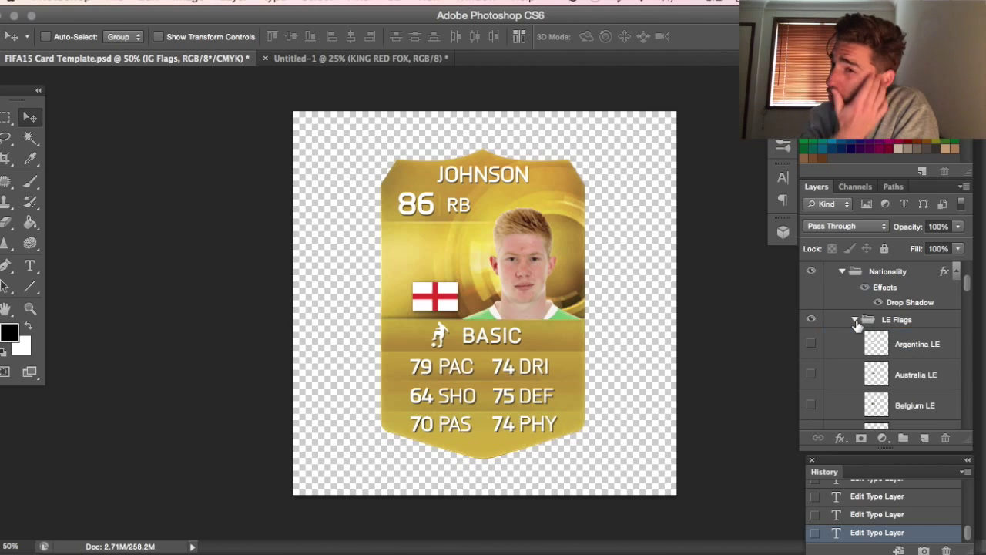
{"action": "scroll", "coordinate": [858, 327], "scroll_direction": "down", "scroll_amount": 4}
{"action": "scroll", "coordinate": [858, 326], "scroll_direction": "down", "scroll_amount": 6}
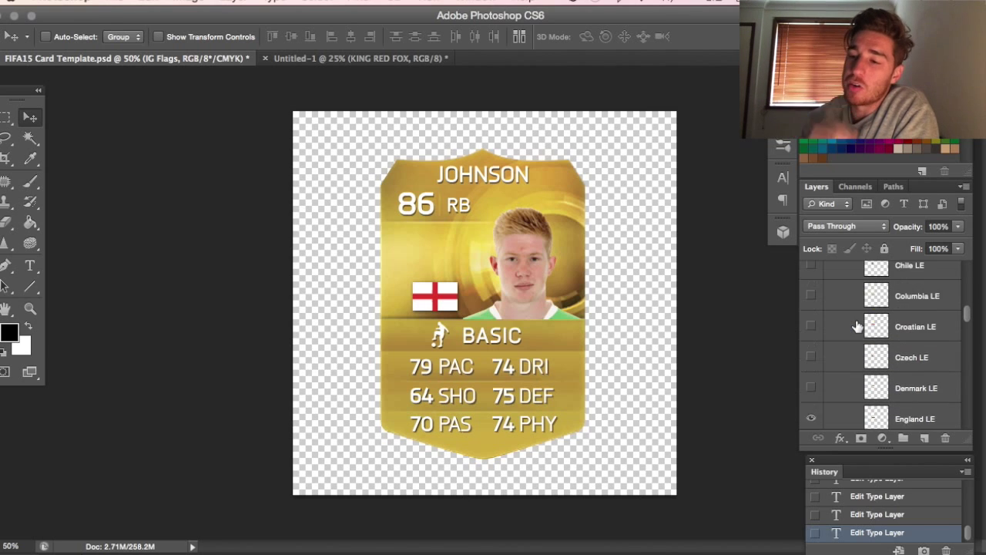
{"action": "scroll", "coordinate": [858, 327], "scroll_direction": "down", "scroll_amount": 2}
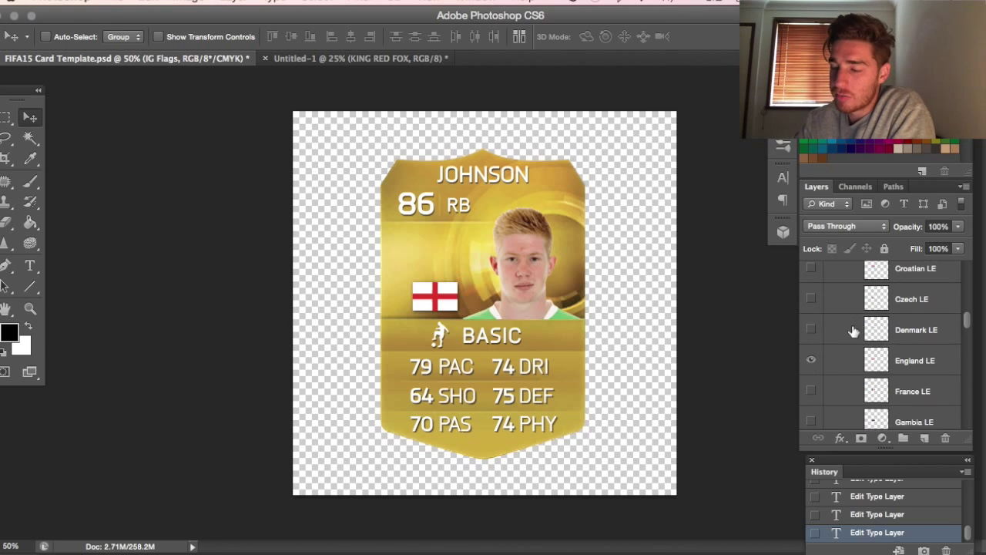
{"action": "left_click", "coordinate": [811, 361]}
Try the Denmark LE and Croatian LE flags on the card, hiding each one again.
{"action": "left_click", "coordinate": [810, 330]}
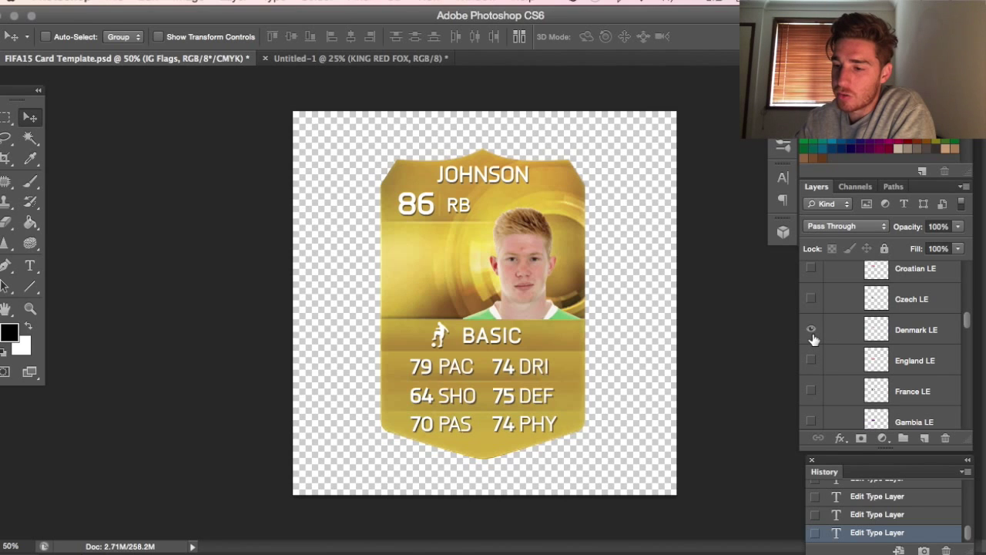
{"action": "scroll", "coordinate": [815, 301], "scroll_direction": "up", "scroll_amount": 2}
{"action": "left_click", "coordinate": [813, 338]}
{"action": "left_click", "coordinate": [816, 308]}
{"action": "scroll", "coordinate": [823, 310], "scroll_direction": "up", "scroll_amount": 1}
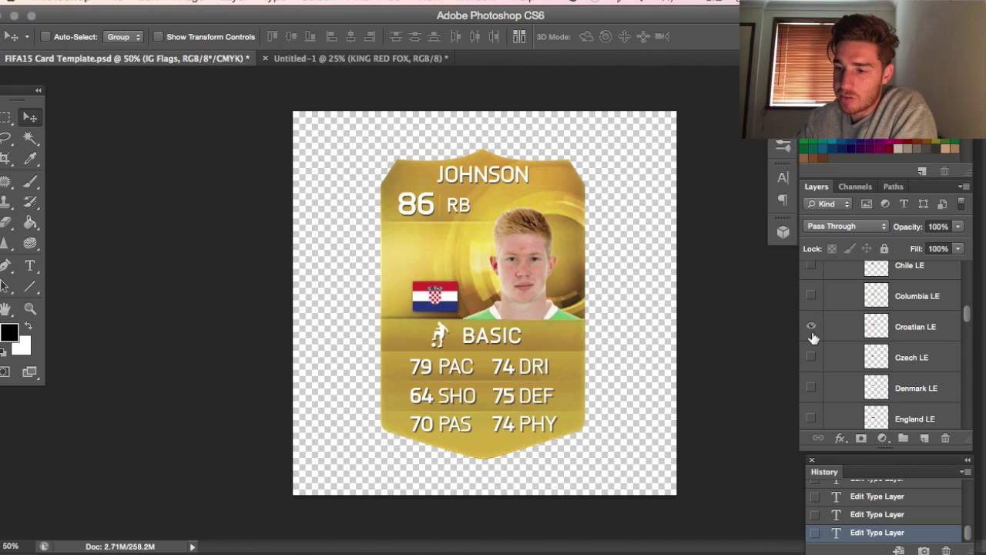
{"action": "left_click", "coordinate": [813, 336]}
Try the Australia, Belgium and Argentina LE flags in turn, hide each again and collapse the LE Flags group.
{"action": "scroll", "coordinate": [811, 316], "scroll_direction": "up", "scroll_amount": 5}
{"action": "left_click", "coordinate": [811, 306]}
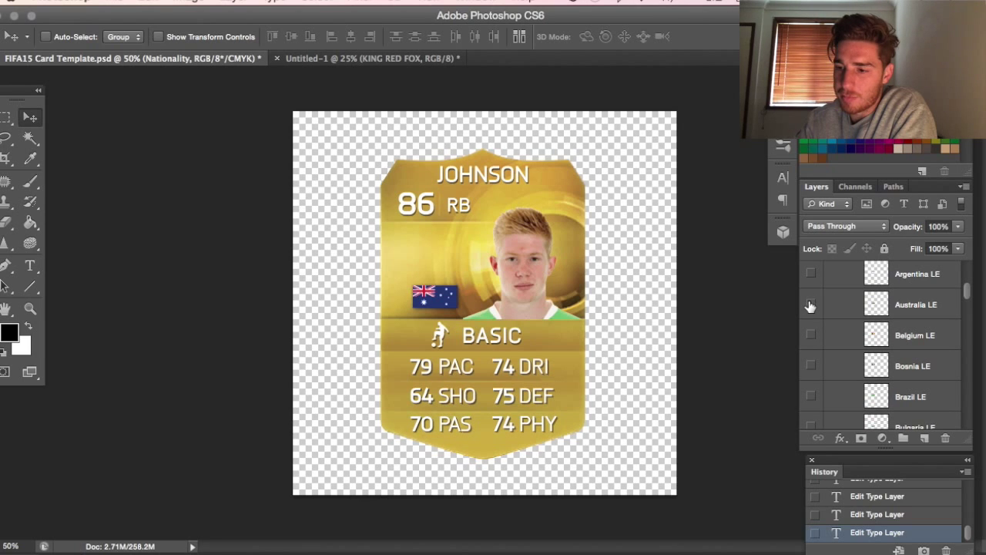
{"action": "left_click", "coordinate": [811, 306]}
{"action": "left_click", "coordinate": [810, 337]}
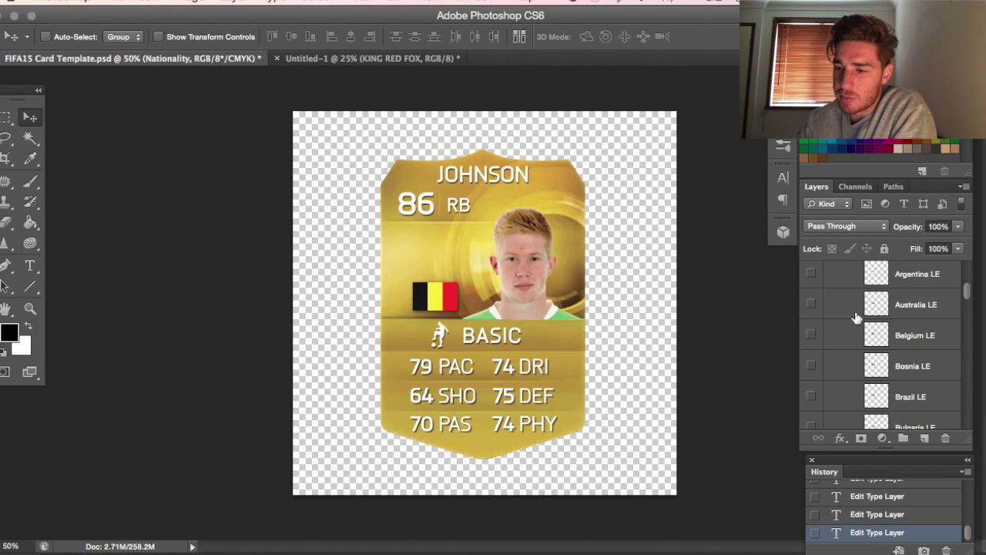
{"action": "left_click", "coordinate": [810, 336]}
{"action": "scroll", "coordinate": [810, 331], "scroll_direction": "up", "scroll_amount": 1}
{"action": "left_click", "coordinate": [813, 295]}
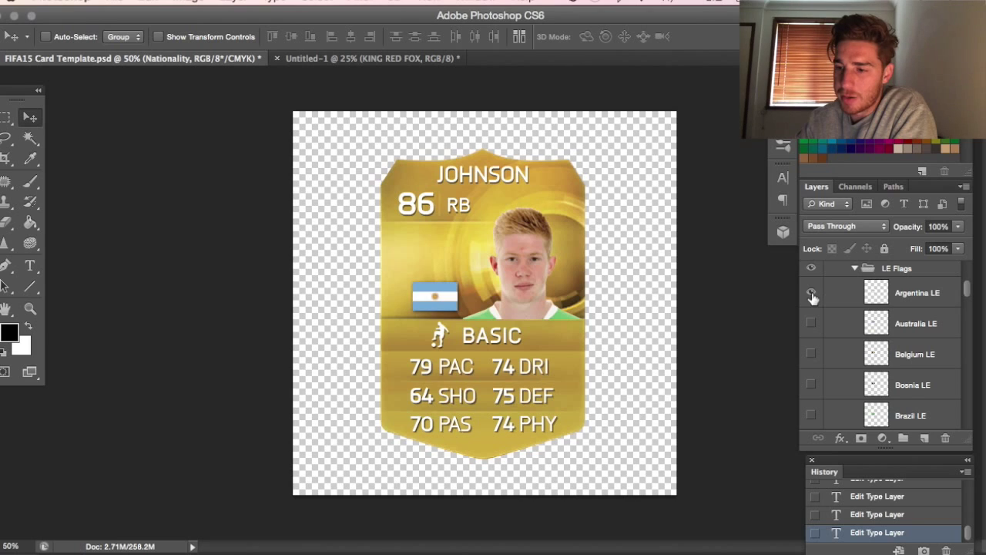
{"action": "left_click", "coordinate": [811, 295]}
{"action": "left_click", "coordinate": [856, 269]}
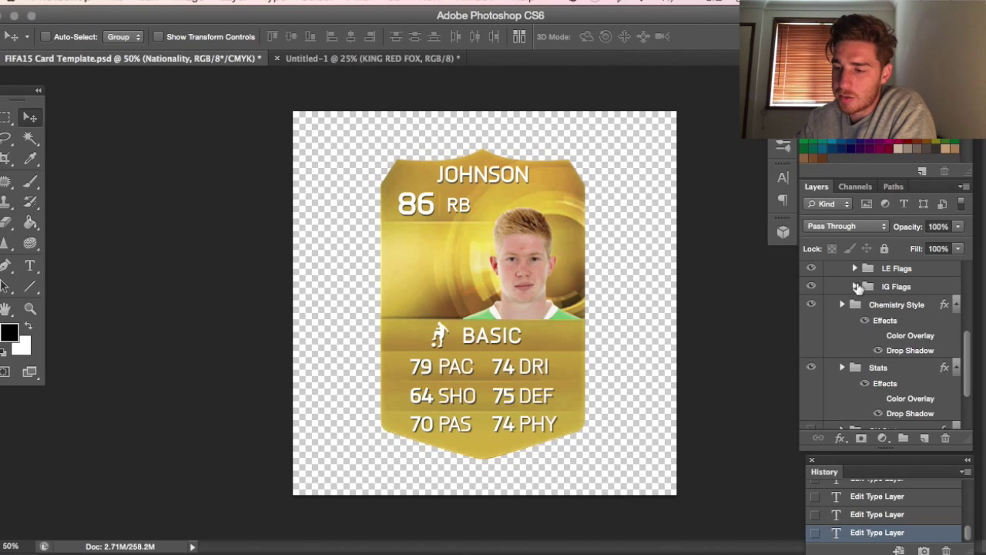
Expand the IG Flags group and try the Gabon, Ghana and Malta flags, hiding each one again.
{"action": "left_click", "coordinate": [857, 287]}
{"action": "scroll", "coordinate": [852, 296], "scroll_direction": "down", "scroll_amount": 3}
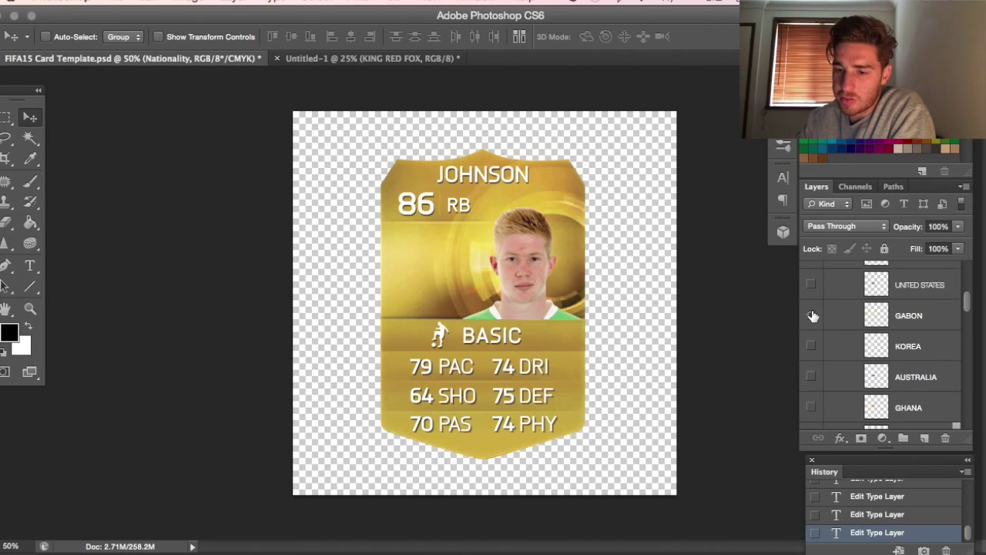
{"action": "left_click", "coordinate": [811, 315]}
{"action": "left_click", "coordinate": [811, 315]}
{"action": "scroll", "coordinate": [813, 315], "scroll_direction": "down", "scroll_amount": 1}
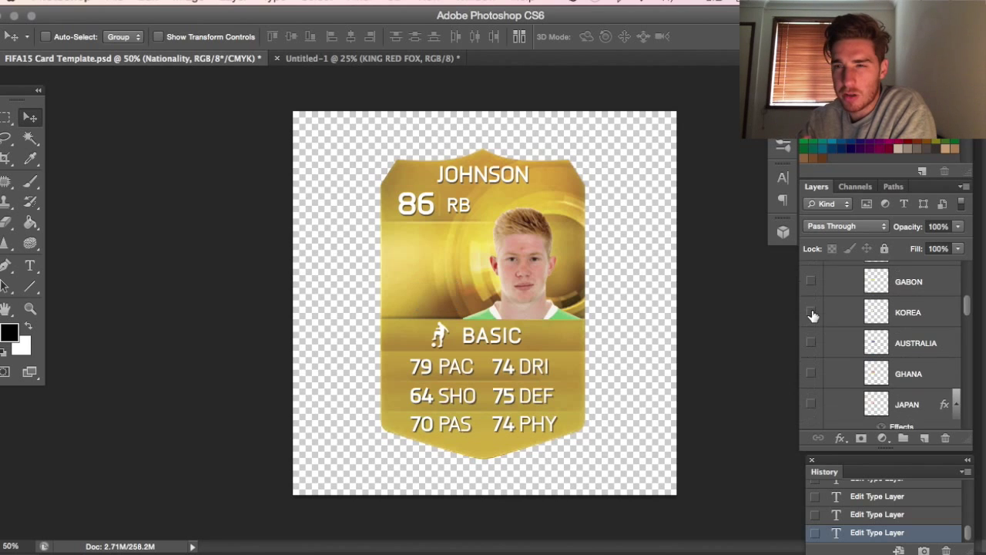
{"action": "scroll", "coordinate": [813, 315], "scroll_direction": "down", "scroll_amount": 1}
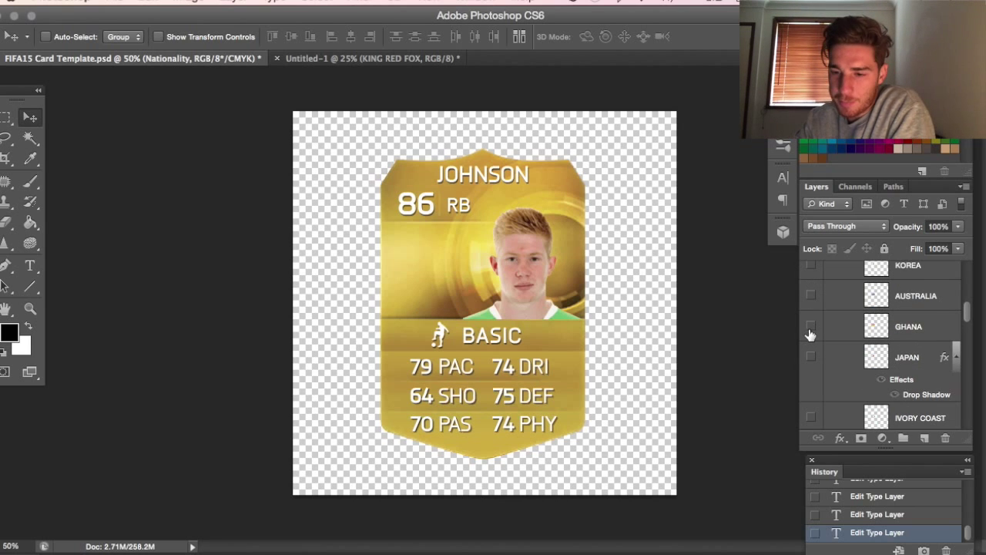
{"action": "left_click", "coordinate": [811, 327]}
{"action": "left_click", "coordinate": [811, 327]}
{"action": "scroll", "coordinate": [811, 333], "scroll_direction": "down", "scroll_amount": 4}
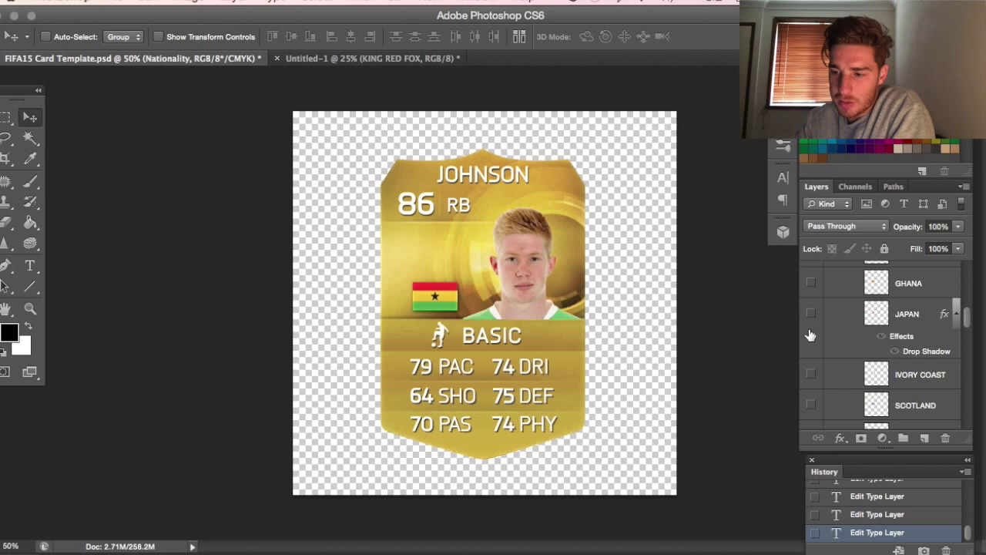
{"action": "left_click", "coordinate": [810, 329]}
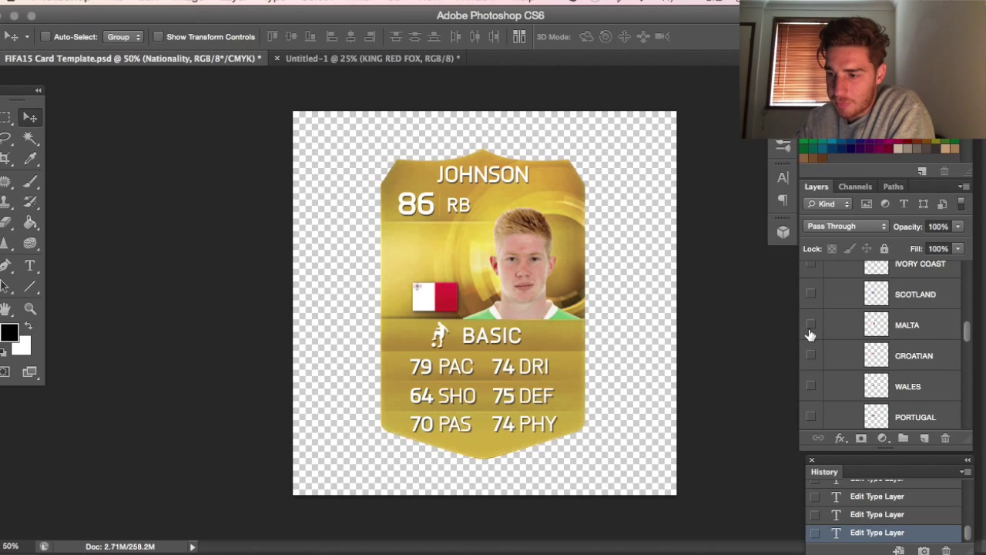
{"action": "left_click", "coordinate": [811, 329]}
Collapse the IG Flags subgroup and the Nationality group.
{"action": "scroll", "coordinate": [811, 333], "scroll_direction": "up", "scroll_amount": 10}
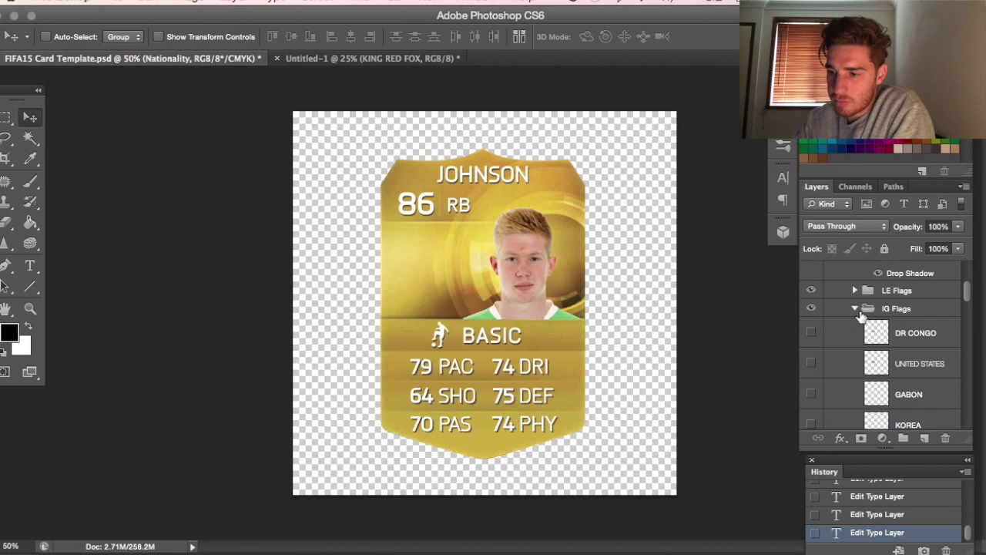
{"action": "left_click", "coordinate": [856, 309]}
{"action": "left_click", "coordinate": [903, 290]}
{"action": "left_click", "coordinate": [908, 309]}
{"action": "left_click", "coordinate": [911, 295]}
{"action": "left_click", "coordinate": [911, 308]}
{"action": "scroll", "coordinate": [924, 310], "scroll_direction": "up", "scroll_amount": 4}
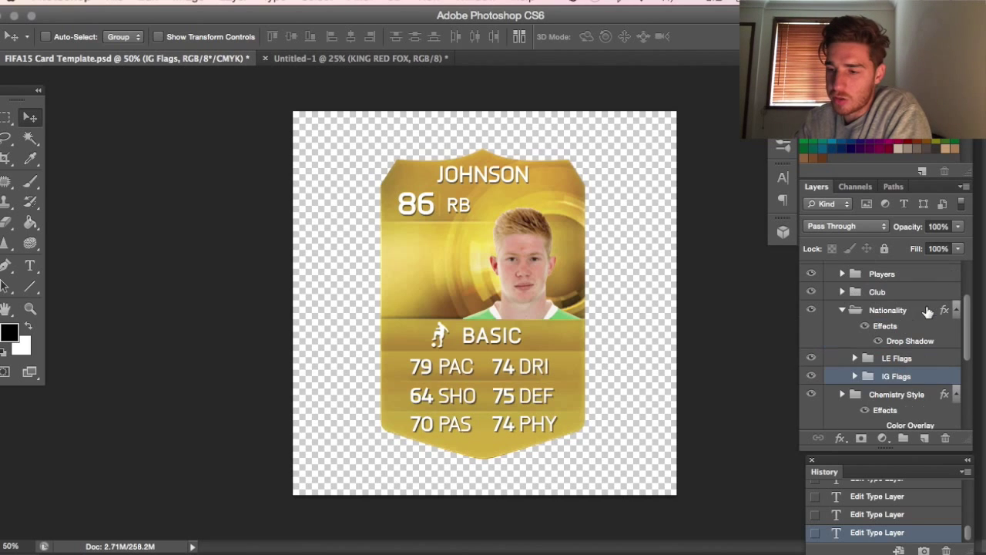
{"action": "left_click", "coordinate": [843, 312]}
Collapse the Nationality group and replace the BASIC text in the Chemistry Style group with DOODLE.
{"action": "scroll", "coordinate": [843, 313], "scroll_direction": "down", "scroll_amount": 1}
{"action": "left_click", "coordinate": [844, 314]}
{"action": "scroll", "coordinate": [846, 316], "scroll_direction": "down", "scroll_amount": 3}
{"action": "scroll", "coordinate": [846, 316], "scroll_direction": "down", "scroll_amount": 3}
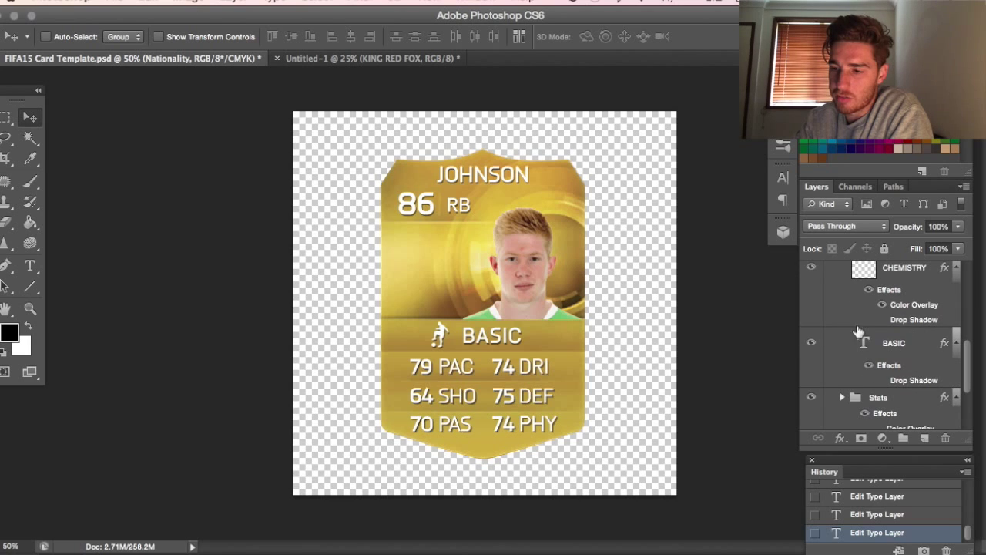
{"action": "double_click", "coordinate": [862, 342]}
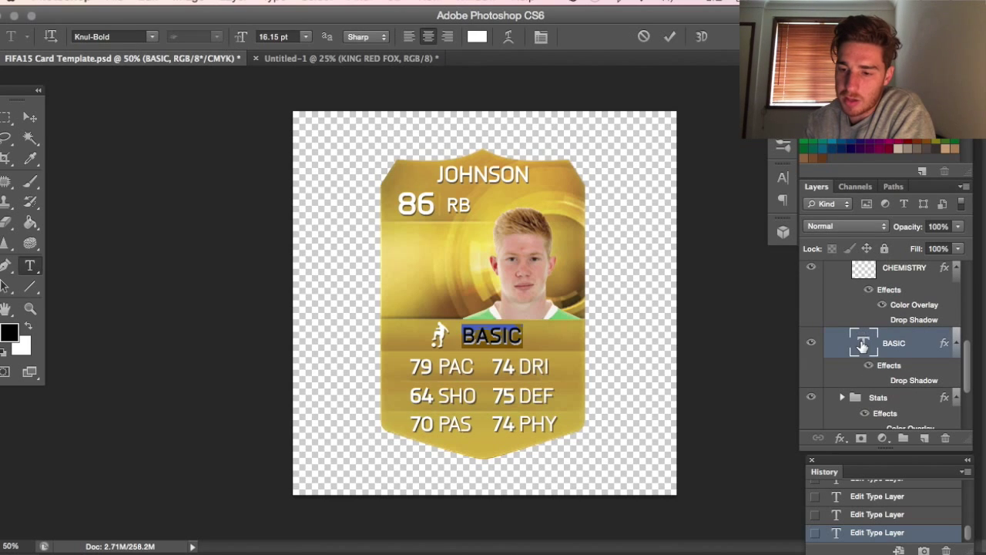
{"action": "type", "text": "K"}
{"action": "type", "text": "DOO"}
{"action": "type", "text": "DLE"}
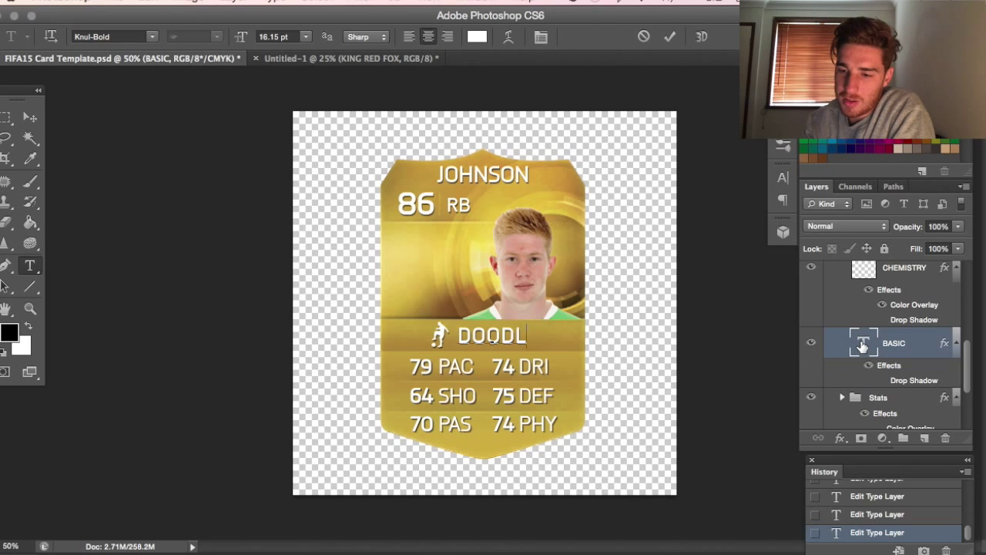
Clear the trial chemistry style text, set it back to BASIC and collapse the Chemistry Style group.
{"action": "key", "text": "BackSpace"}
{"action": "key", "text": "BackSpace"}
{"action": "key", "text": "BackSpace"}
{"action": "key", "text": "BackSpace"}
{"action": "key", "text": "BackSpace"}
{"action": "key", "text": "BackSpace"}
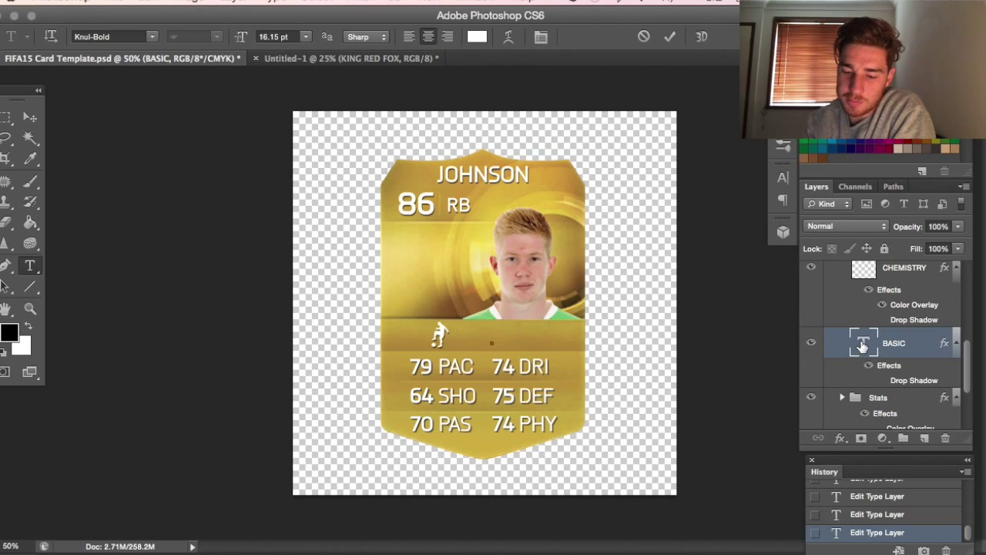
{"action": "type", "text": "BASIC"}
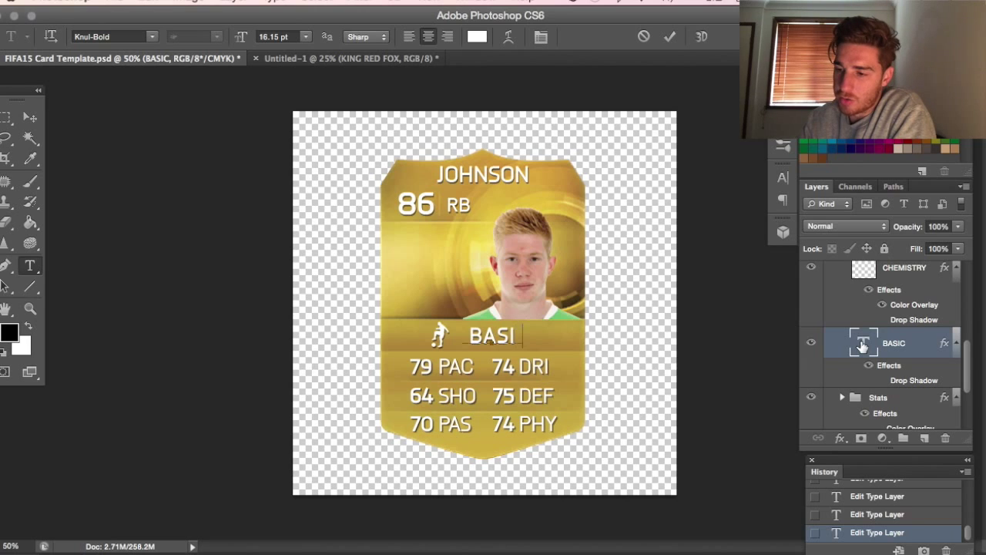
{"action": "key", "text": "ctrl+Return"}
{"action": "scroll", "coordinate": [946, 319], "scroll_direction": "up", "scroll_amount": 2}
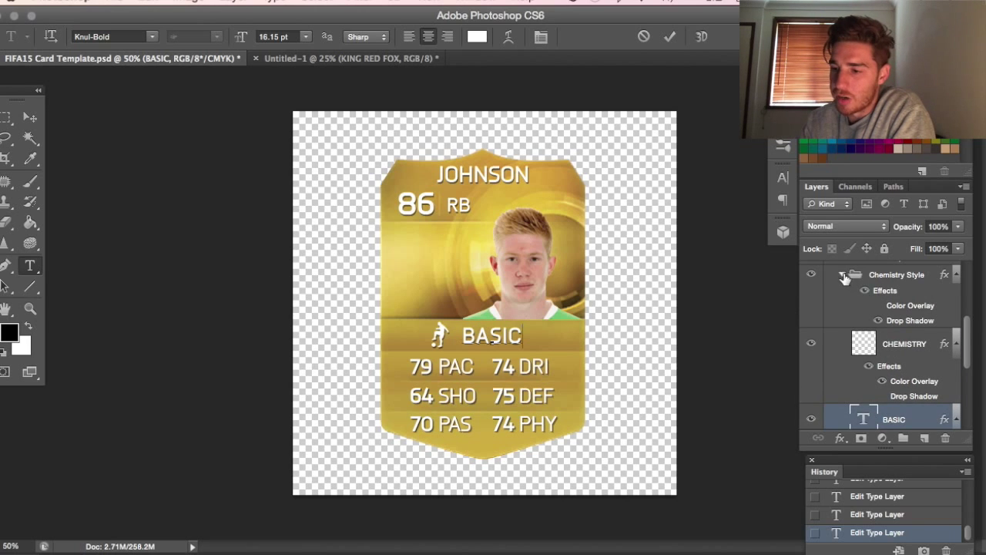
{"action": "key", "text": "v"}
{"action": "left_click", "coordinate": [844, 276]}
Expand the Stats group and open the DRI and DEF values for editing in turn.
{"action": "left_click", "coordinate": [845, 340]}
{"action": "scroll", "coordinate": [844, 342], "scroll_direction": "down", "scroll_amount": 2}
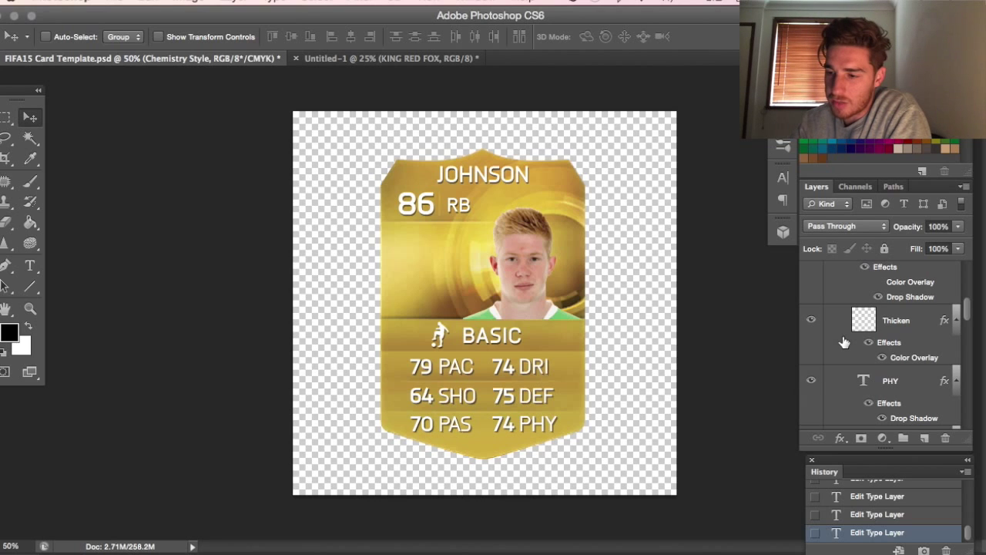
{"action": "scroll", "coordinate": [844, 342], "scroll_direction": "down", "scroll_amount": 3}
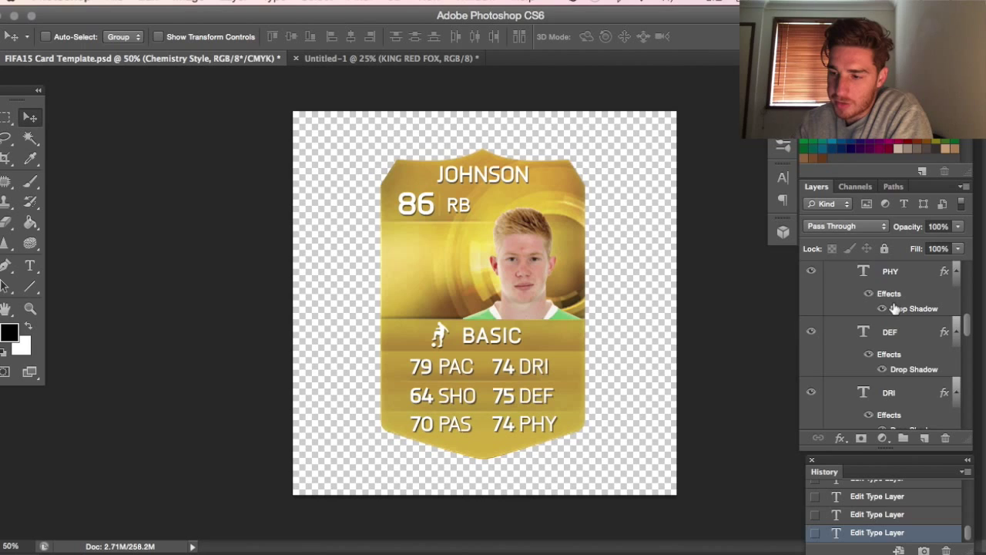
{"action": "scroll", "coordinate": [894, 310], "scroll_direction": "down", "scroll_amount": 2}
{"action": "scroll", "coordinate": [894, 353], "scroll_direction": "down", "scroll_amount": 1}
{"action": "scroll", "coordinate": [893, 353], "scroll_direction": "down", "scroll_amount": 2}
{"action": "scroll", "coordinate": [894, 353], "scroll_direction": "down", "scroll_amount": 2}
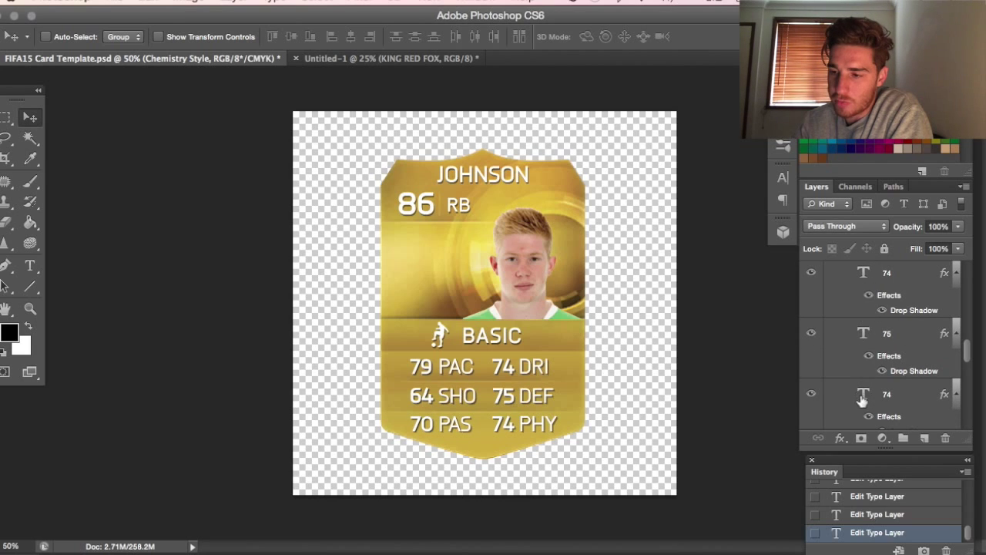
{"action": "double_click", "coordinate": [866, 275]}
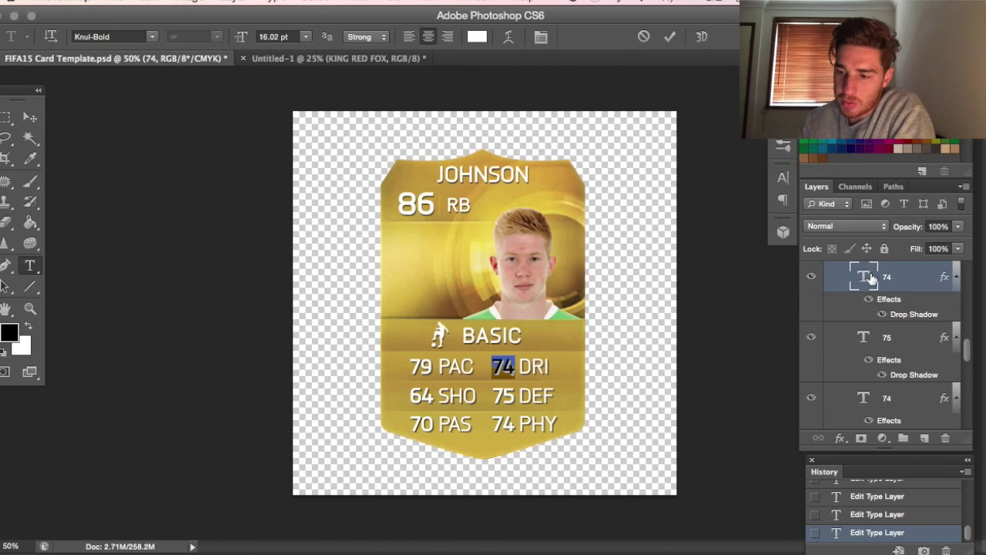
{"action": "double_click", "coordinate": [866, 337]}
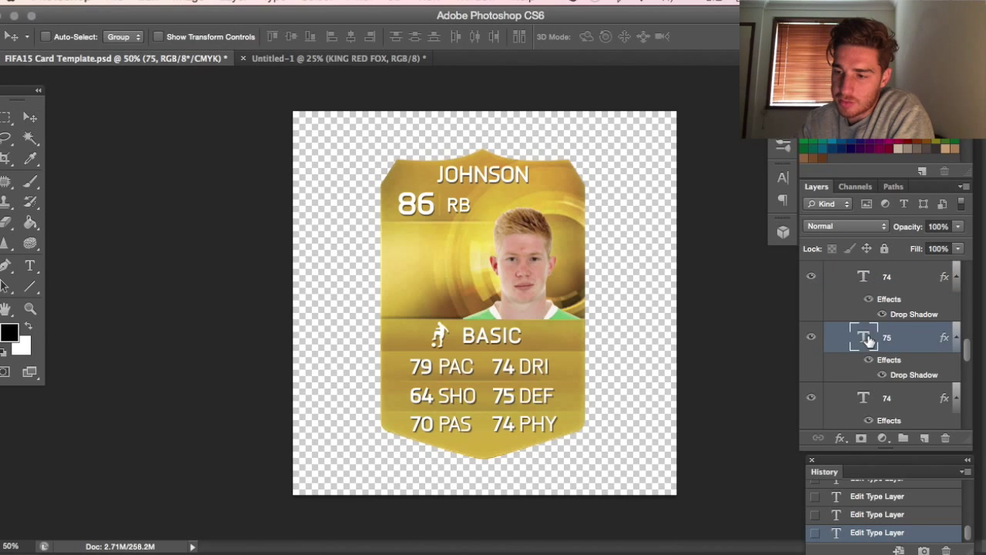
Set the PHY stat on the card to 90.
{"action": "scroll", "coordinate": [866, 336], "scroll_direction": "down", "scroll_amount": 2}
{"action": "double_click", "coordinate": [866, 354]}
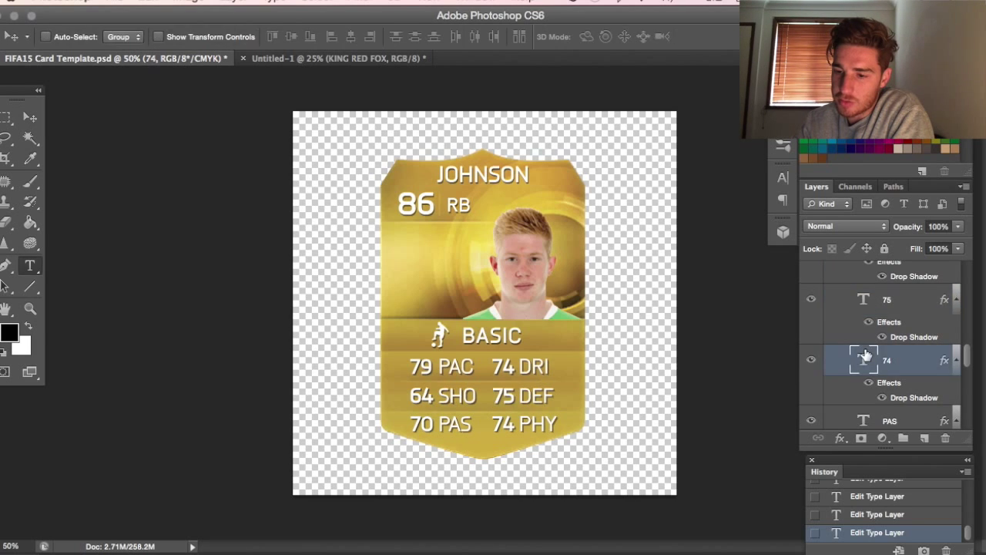
{"action": "scroll", "coordinate": [866, 355], "scroll_direction": "down", "scroll_amount": 1}
{"action": "type", "text": "90"}
{"action": "scroll", "coordinate": [866, 352], "scroll_direction": "down", "scroll_amount": 2}
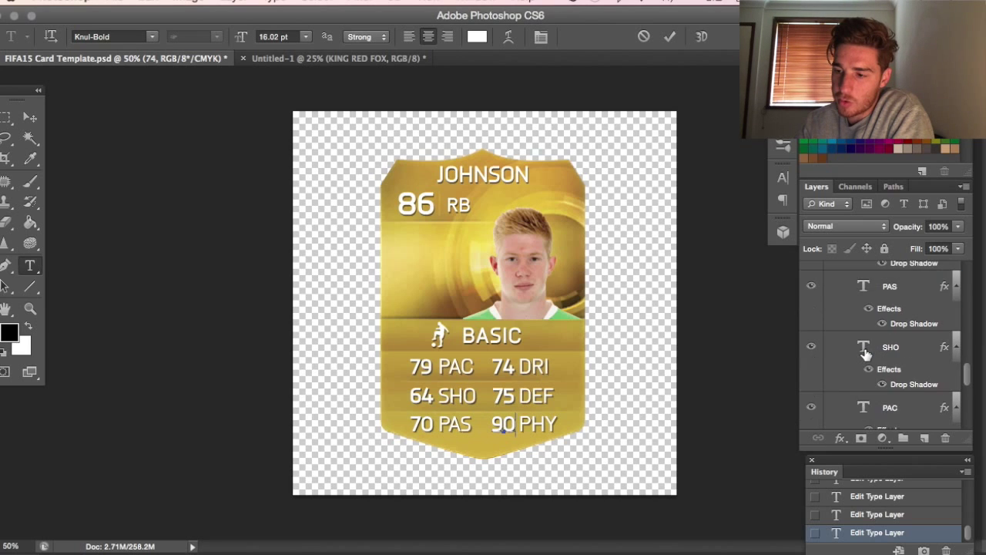
{"action": "scroll", "coordinate": [866, 354], "scroll_direction": "down", "scroll_amount": 5}
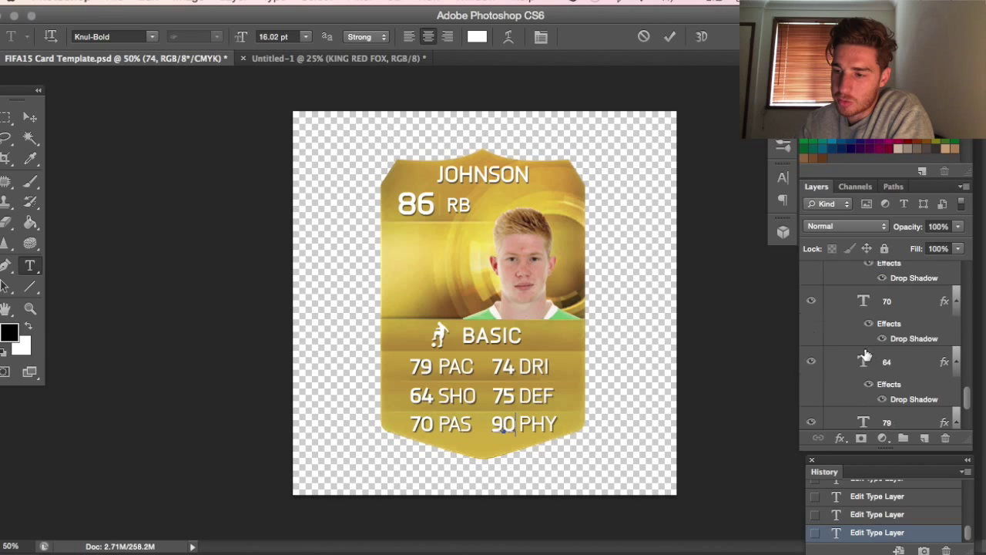
{"action": "scroll", "coordinate": [866, 355], "scroll_direction": "down", "scroll_amount": 1}
{"action": "key", "text": "v"}
Set the PAC stat on the card to 88 and collapse the Stats group.
{"action": "left_click", "coordinate": [866, 356]}
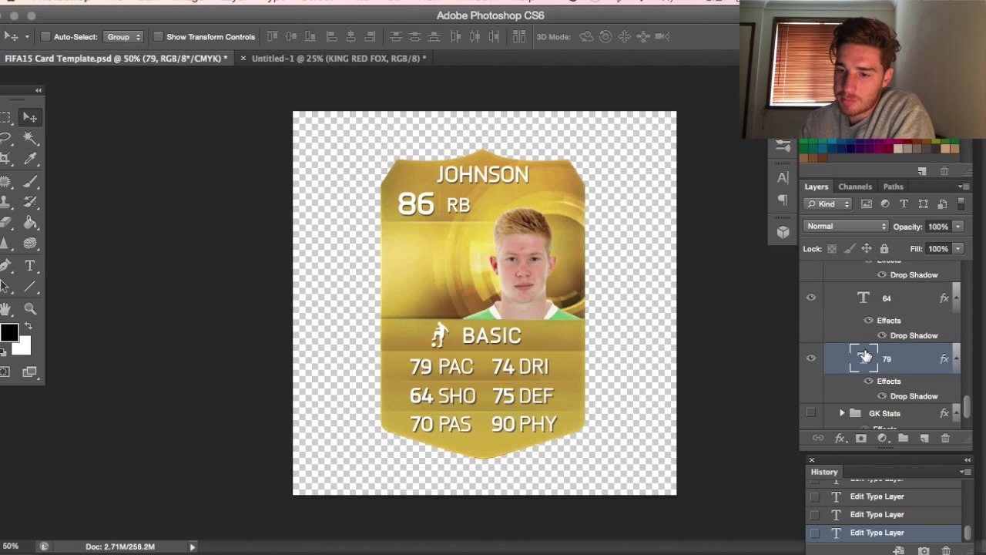
{"action": "double_click", "coordinate": [865, 357]}
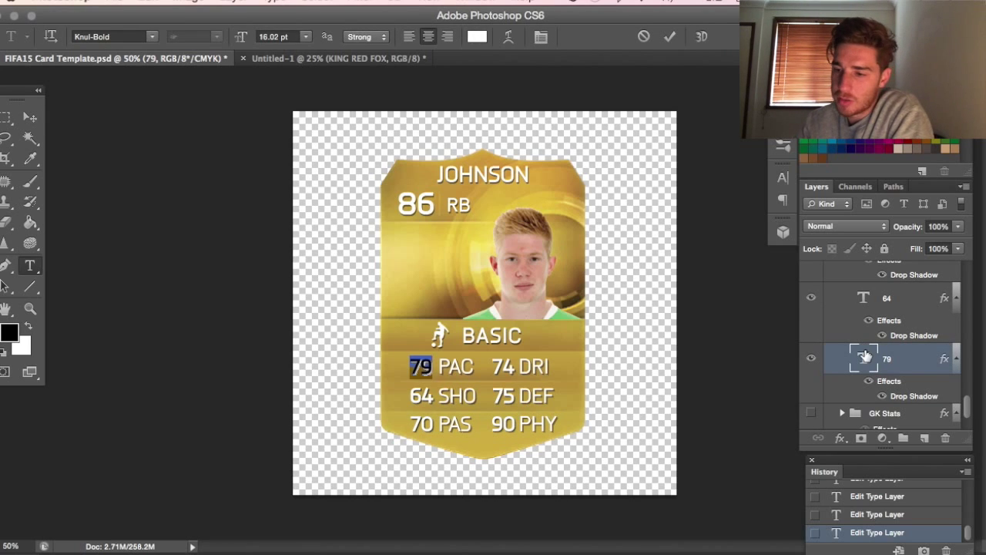
{"action": "type", "text": "88"}
{"action": "scroll", "coordinate": [865, 347], "scroll_direction": "up", "scroll_amount": 6}
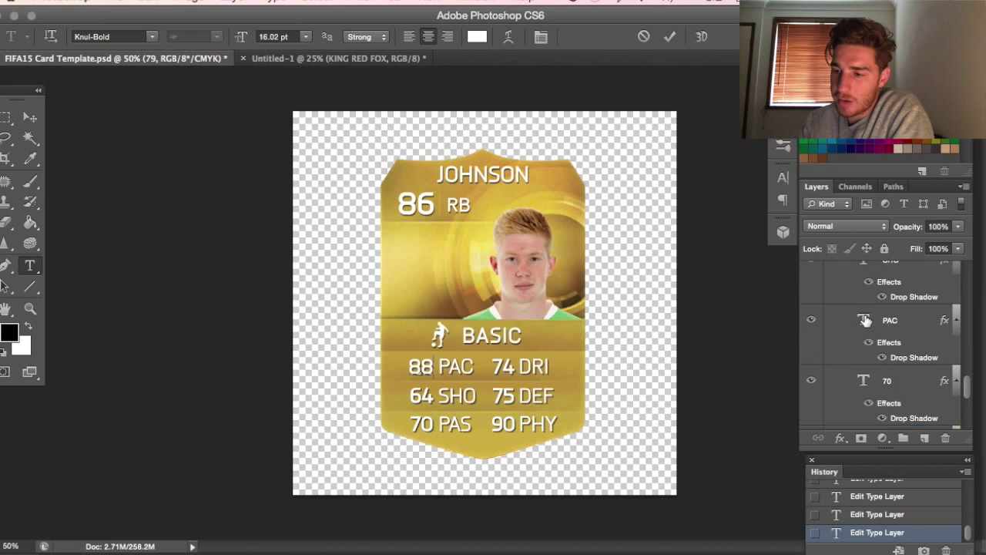
{"action": "scroll", "coordinate": [866, 320], "scroll_direction": "up", "scroll_amount": 8}
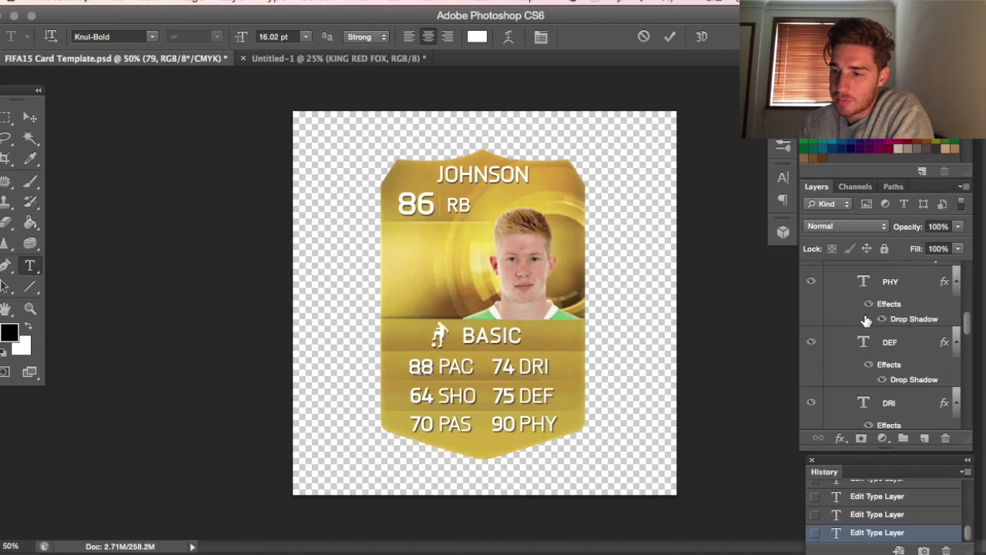
{"action": "scroll", "coordinate": [866, 321], "scroll_direction": "up", "scroll_amount": 3}
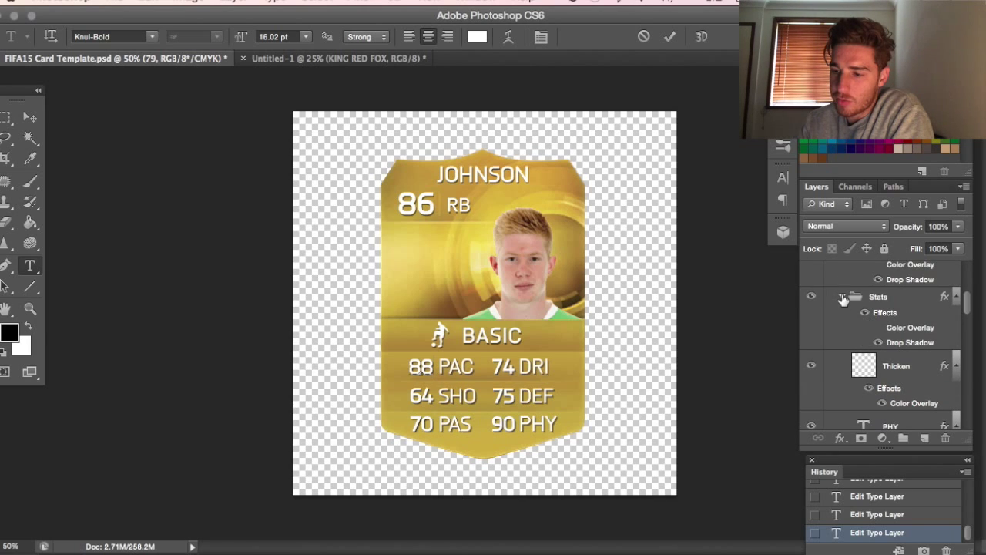
{"action": "key", "text": "v"}
{"action": "left_click", "coordinate": [843, 299]}
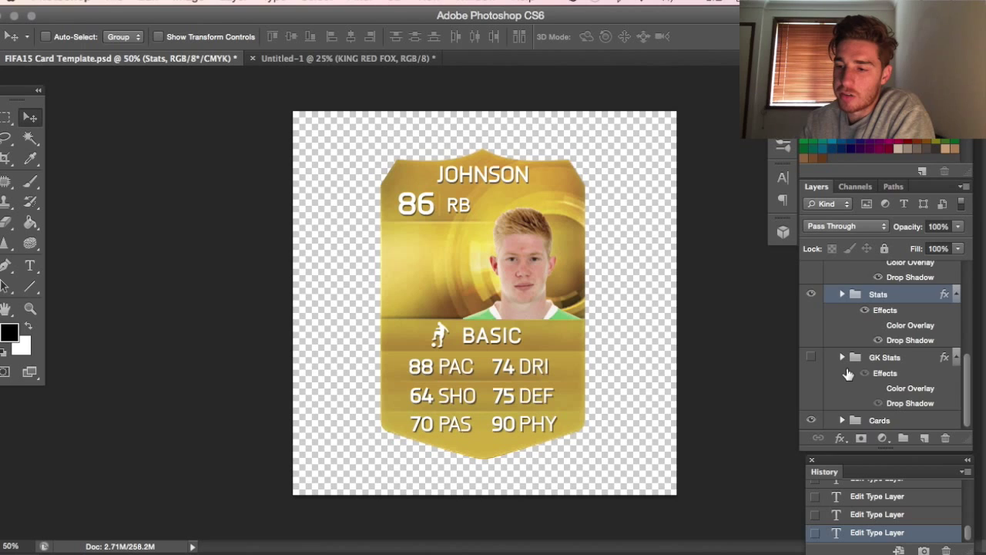
Expand the Cards group, hide the Gold design and try the Silver and Bronze designs, hiding each one again.
{"action": "scroll", "coordinate": [847, 374], "scroll_direction": "up", "scroll_amount": 5}
{"action": "left_click", "coordinate": [844, 289]}
{"action": "scroll", "coordinate": [863, 312], "scroll_direction": "up", "scroll_amount": 1}
{"action": "scroll", "coordinate": [844, 292], "scroll_direction": "down", "scroll_amount": 6}
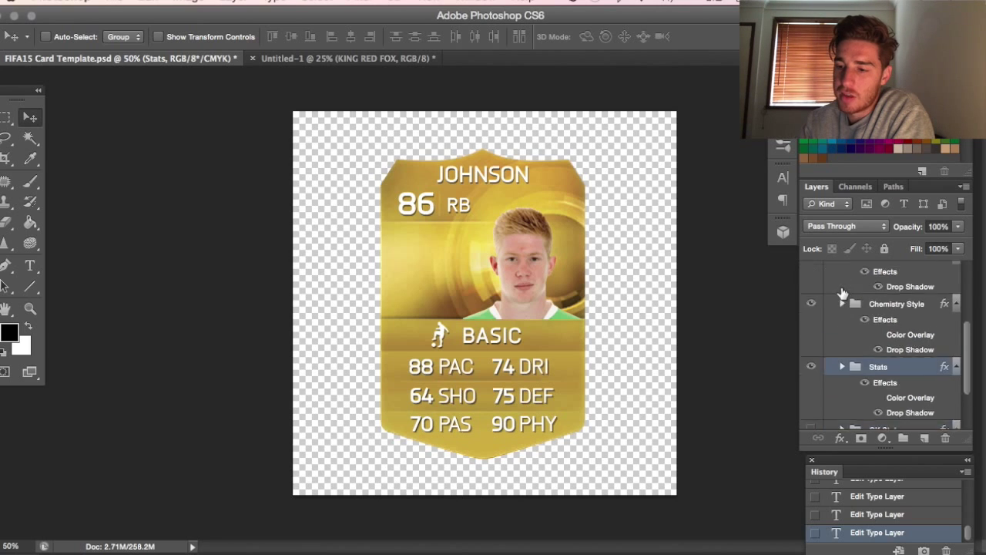
{"action": "left_click", "coordinate": [842, 420]}
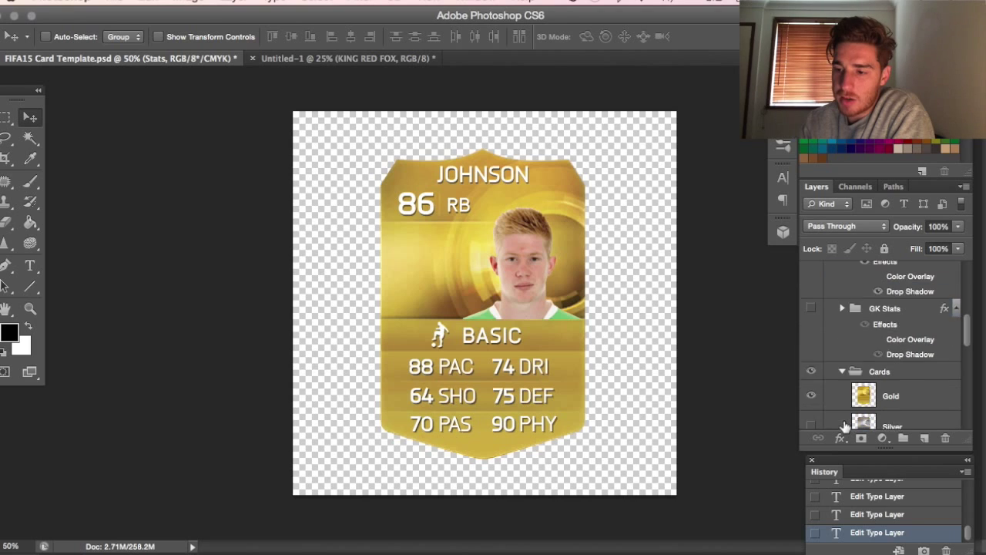
{"action": "scroll", "coordinate": [844, 426], "scroll_direction": "down", "scroll_amount": 4}
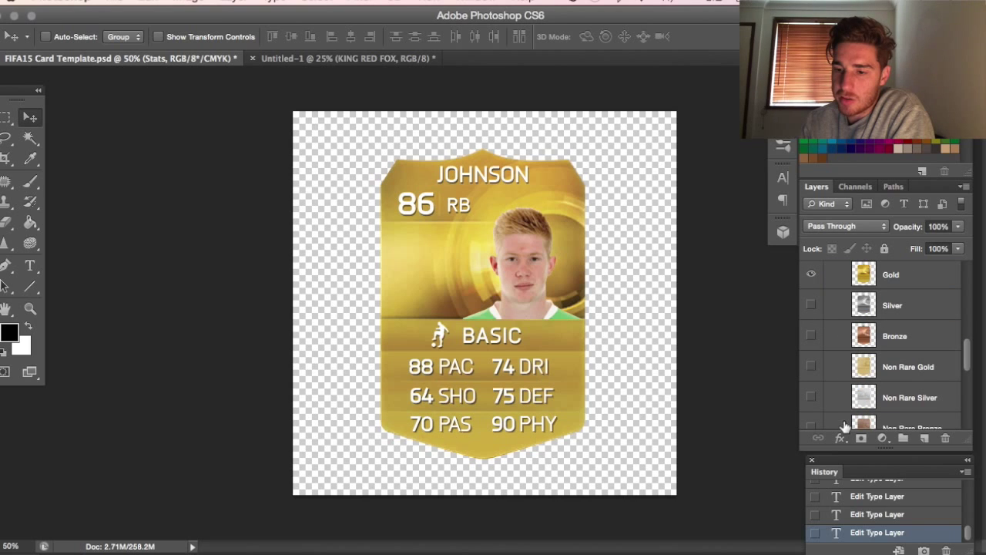
{"action": "left_click", "coordinate": [813, 305]}
{"action": "left_click", "coordinate": [812, 274]}
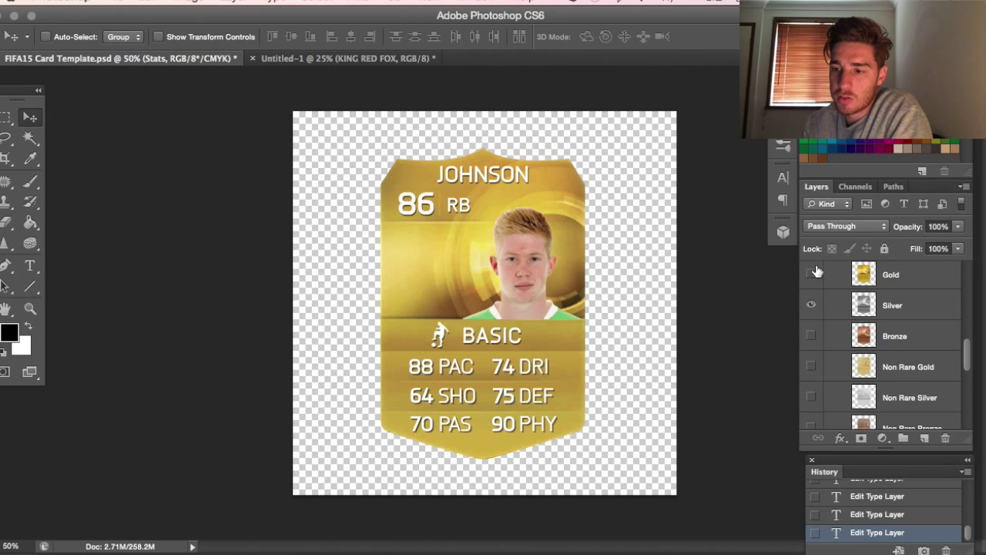
{"action": "left_click", "coordinate": [811, 305]}
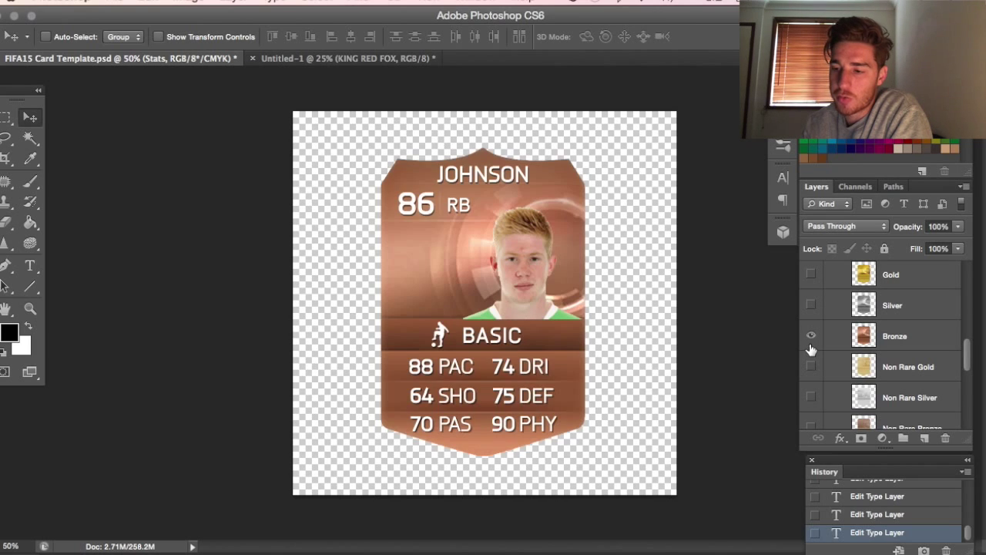
{"action": "left_click", "coordinate": [811, 336]}
Try further card designs such as MOTM, TOTY and World Cup, hiding each one again.
{"action": "scroll", "coordinate": [817, 350], "scroll_direction": "down", "scroll_amount": 3}
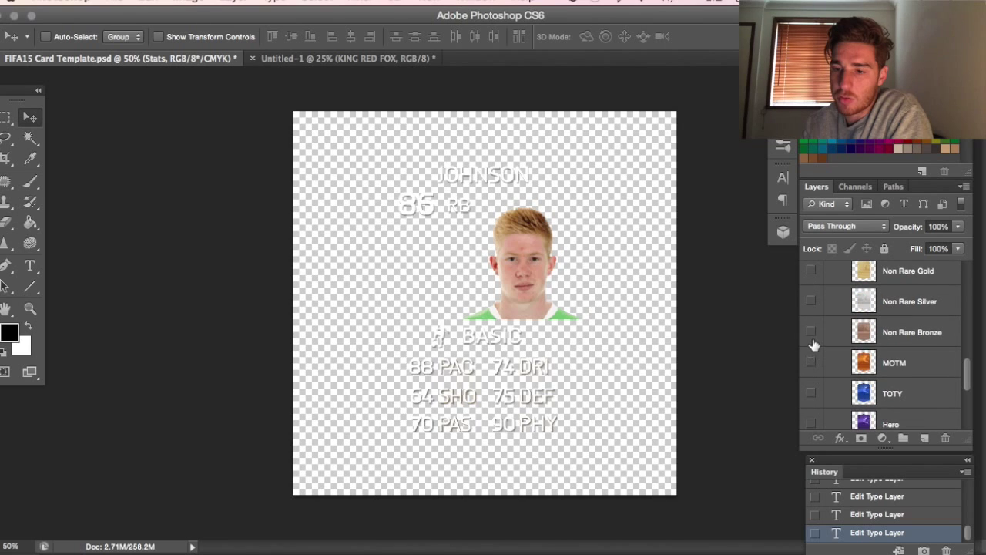
{"action": "left_click", "coordinate": [811, 332]}
{"action": "scroll", "coordinate": [814, 343], "scroll_direction": "down", "scroll_amount": 1}
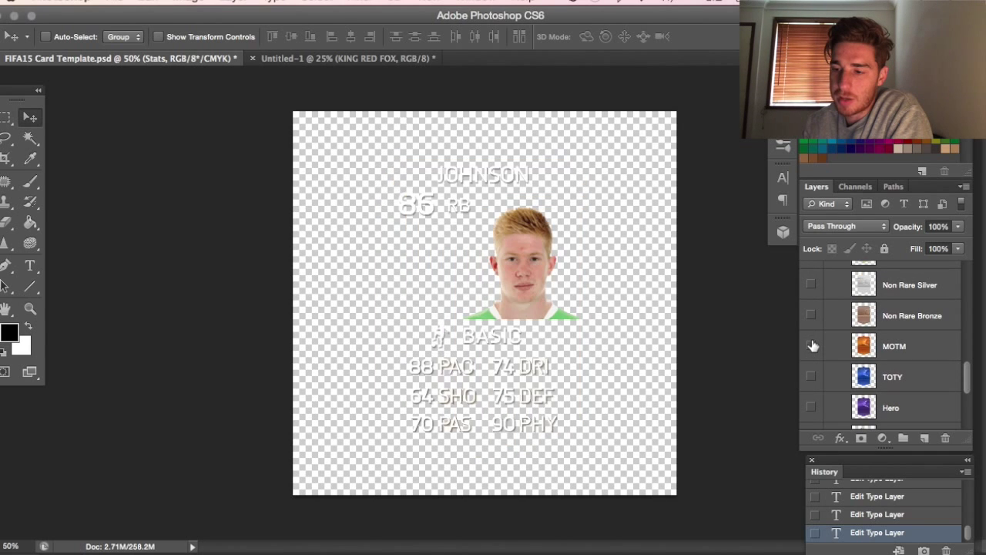
{"action": "left_click", "coordinate": [812, 346]}
{"action": "left_click", "coordinate": [811, 346]}
{"action": "scroll", "coordinate": [814, 346], "scroll_direction": "down", "scroll_amount": 2}
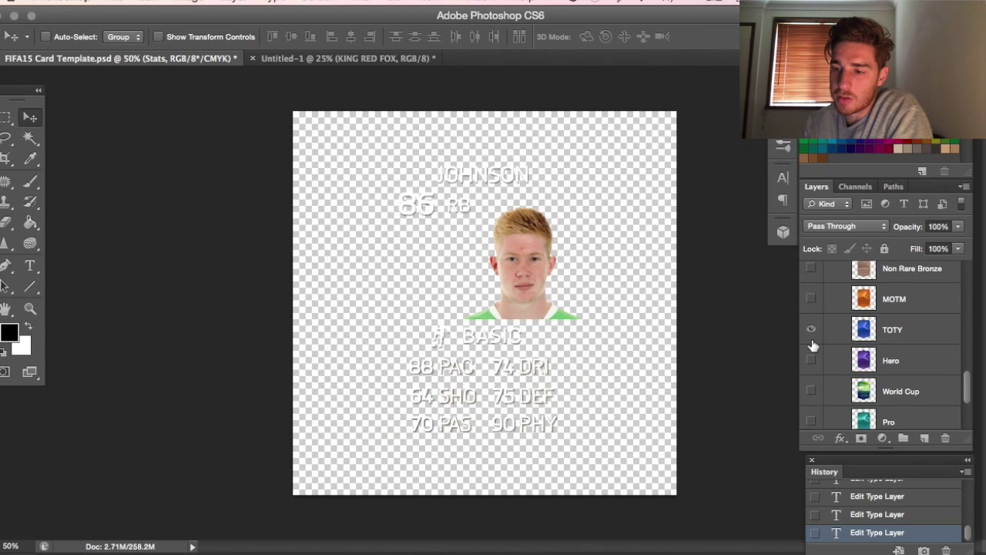
{"action": "left_click", "coordinate": [812, 341]}
{"action": "scroll", "coordinate": [813, 345], "scroll_direction": "down", "scroll_amount": 2}
{"action": "left_click", "coordinate": [811, 341]}
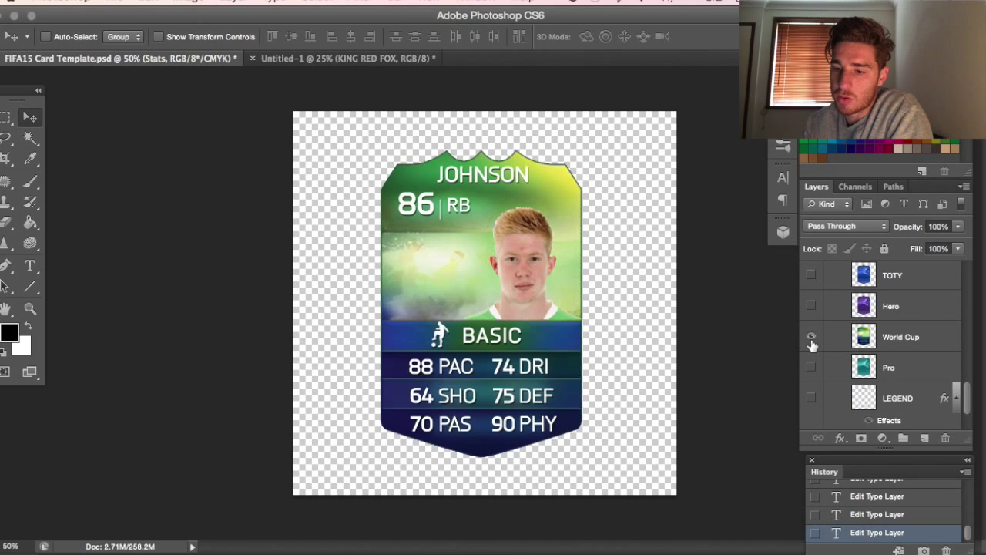
{"action": "left_click", "coordinate": [813, 345]}
Show the Gold card design again and collapse the Cards group.
{"action": "scroll", "coordinate": [812, 346], "scroll_direction": "up", "scroll_amount": 4}
{"action": "scroll", "coordinate": [812, 345], "scroll_direction": "up", "scroll_amount": 5}
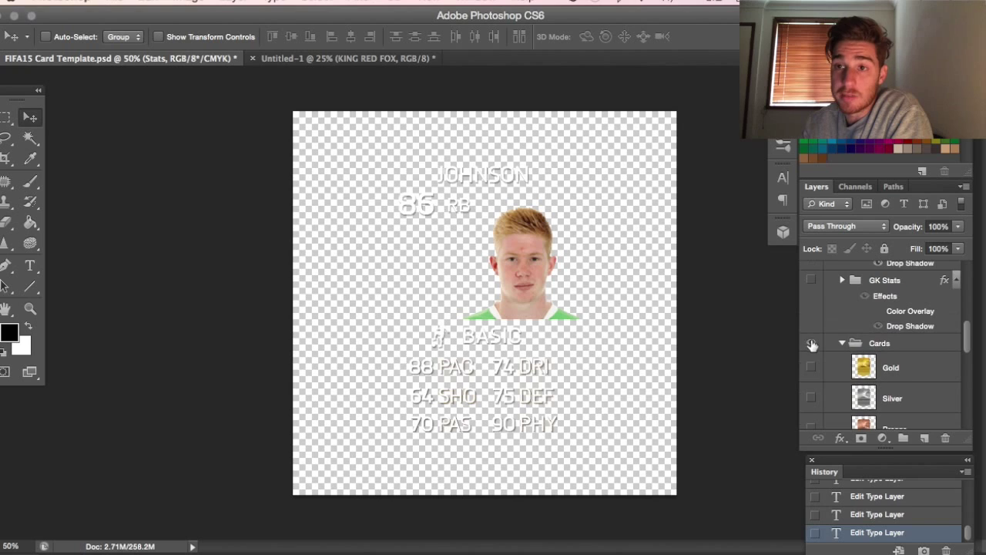
{"action": "scroll", "coordinate": [843, 352], "scroll_direction": "up", "scroll_amount": 4}
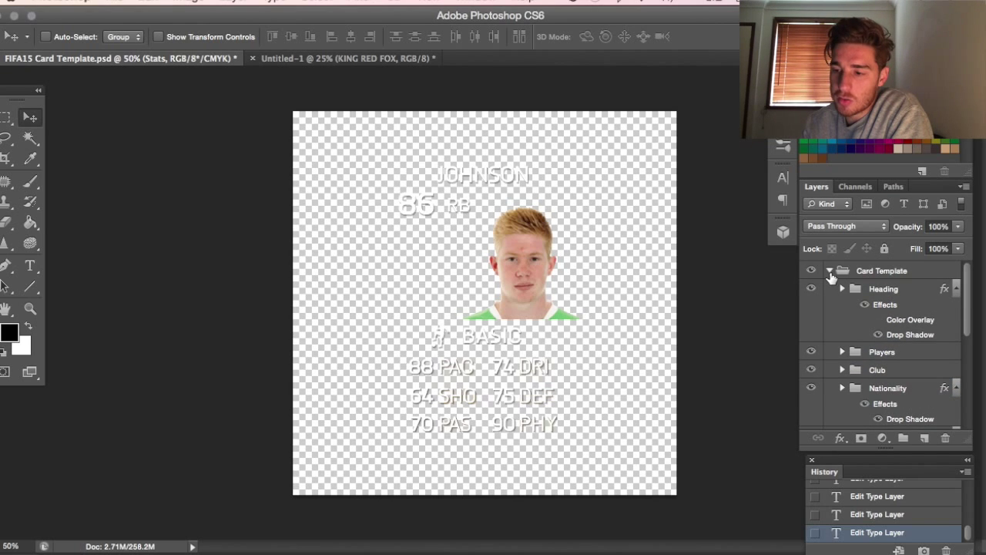
{"action": "scroll", "coordinate": [831, 278], "scroll_direction": "down", "scroll_amount": 5}
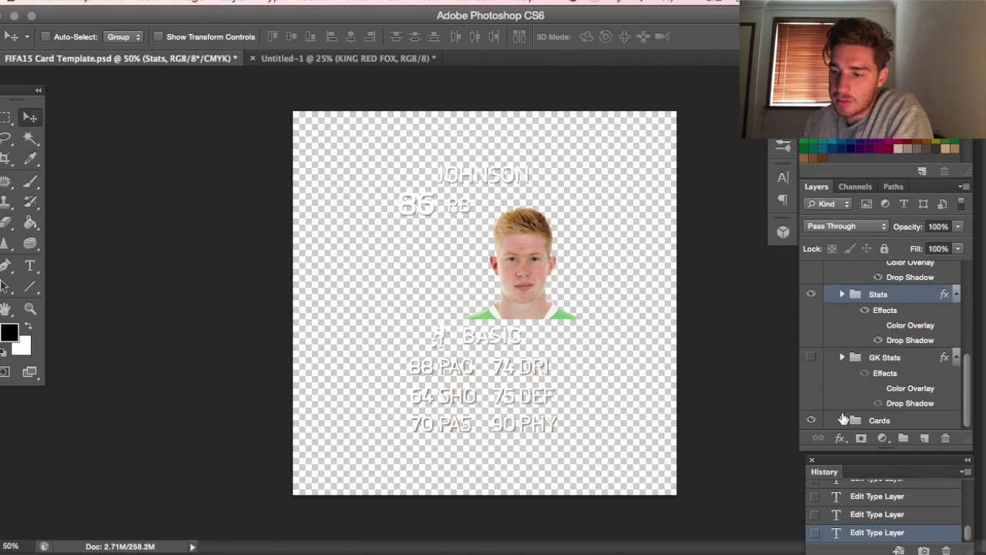
{"action": "scroll", "coordinate": [842, 424], "scroll_direction": "down", "scroll_amount": 8}
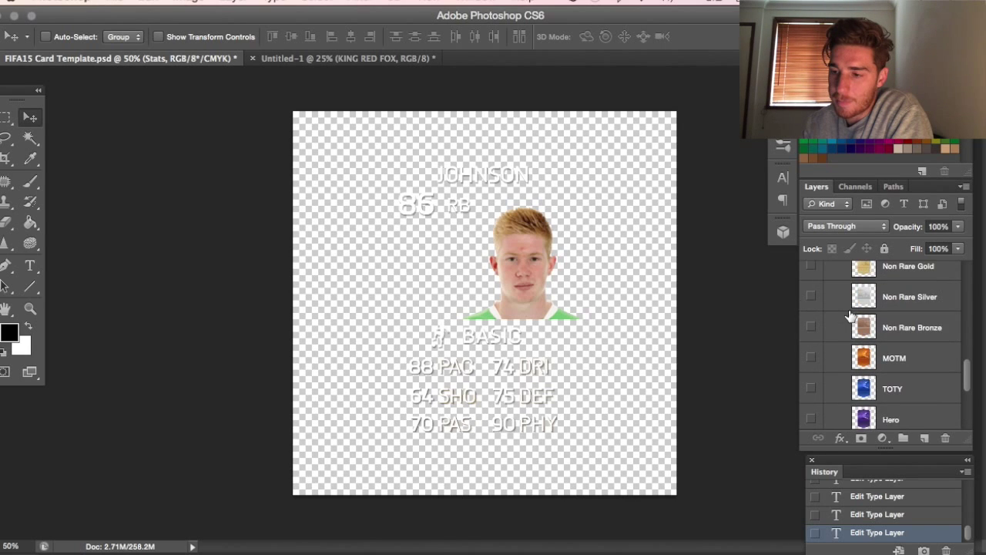
{"action": "scroll", "coordinate": [832, 303], "scroll_direction": "up", "scroll_amount": 2}
{"action": "left_click", "coordinate": [810, 312]}
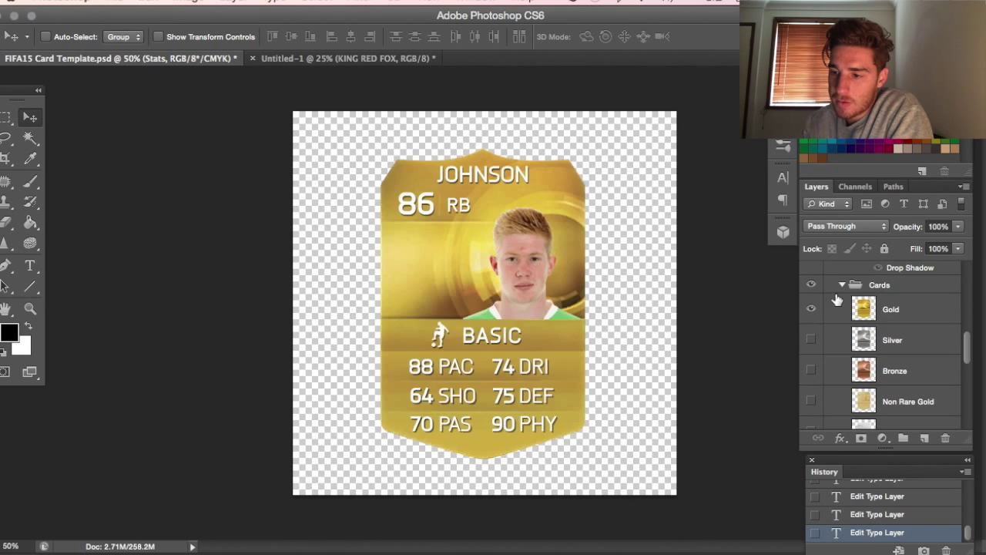
{"action": "left_click", "coordinate": [842, 293]}
{"action": "scroll", "coordinate": [842, 293], "scroll_direction": "up", "scroll_amount": 3}
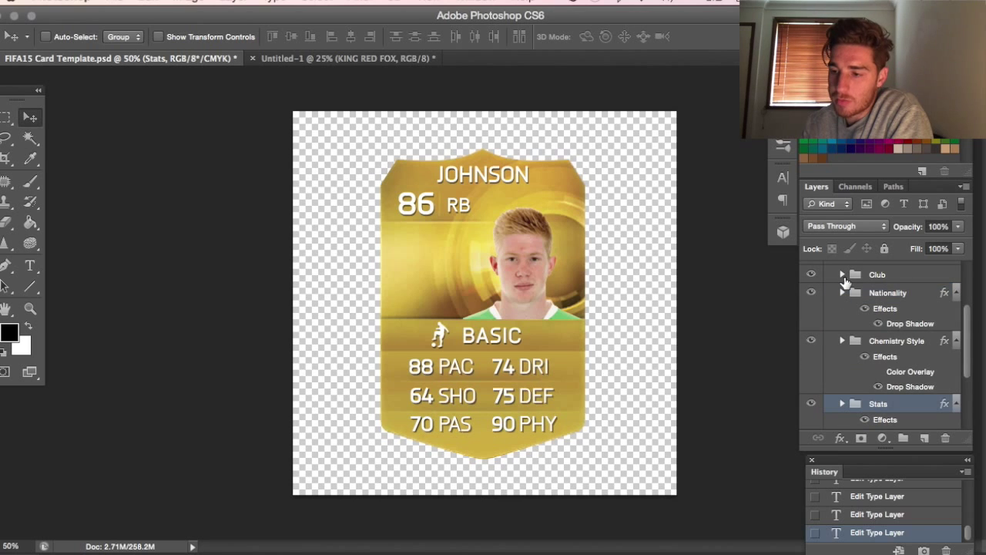
Show the Atletico badge from the Club group on the card and collapse the group again.
{"action": "left_click", "coordinate": [842, 275]}
{"action": "scroll", "coordinate": [845, 283], "scroll_direction": "down", "scroll_amount": 1}
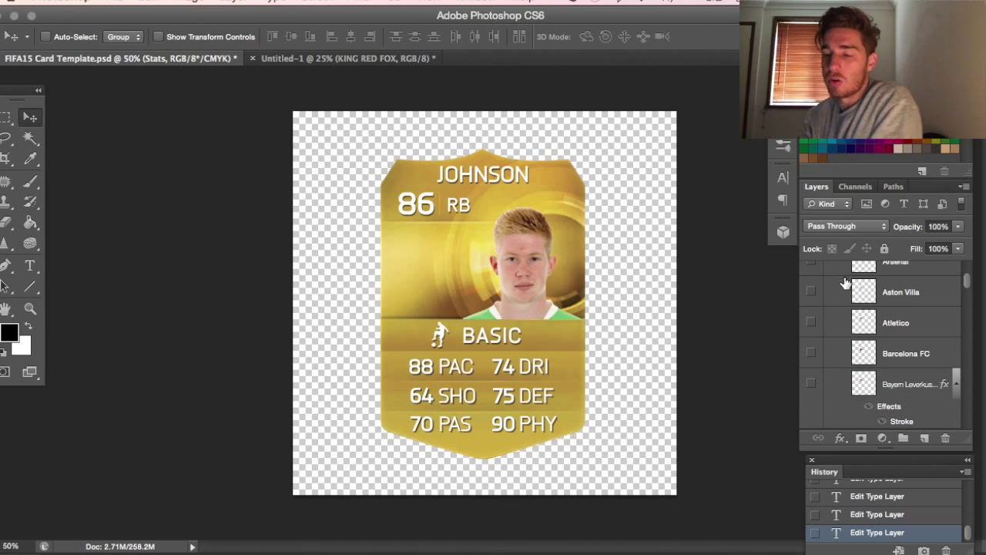
{"action": "scroll", "coordinate": [845, 283], "scroll_direction": "down", "scroll_amount": 1}
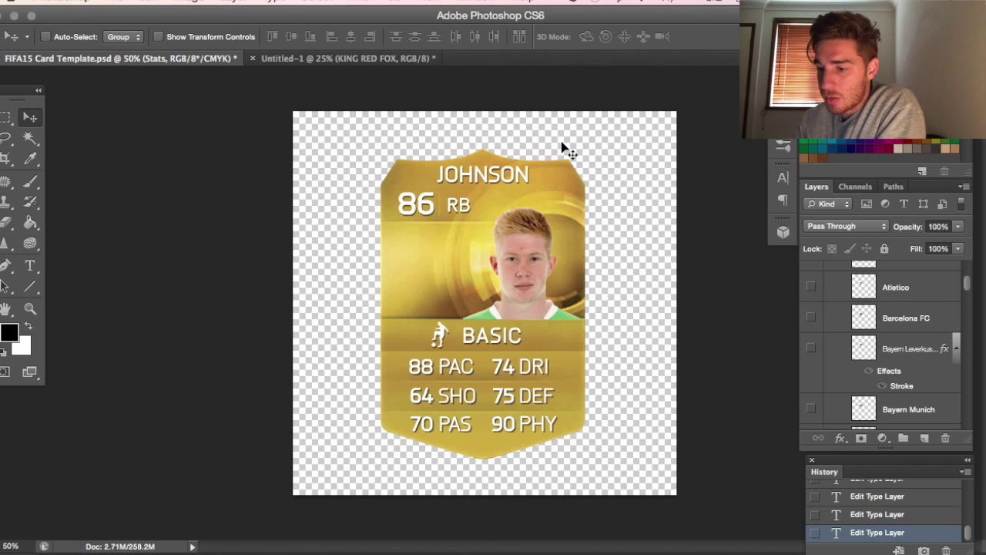
{"action": "left_click", "coordinate": [812, 288]}
{"action": "scroll", "coordinate": [815, 291], "scroll_direction": "up", "scroll_amount": 4}
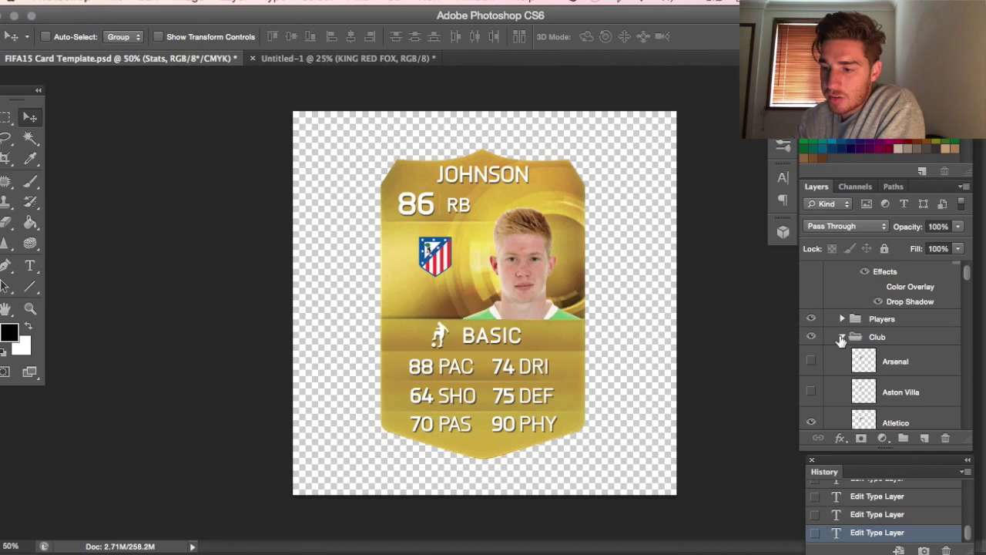
{"action": "left_click", "coordinate": [842, 339]}
Show the Argentina LE flag from the Nationality group's LE Flags, and collapse the groups up to Card Template.
{"action": "left_click", "coordinate": [844, 342]}
{"action": "scroll", "coordinate": [848, 339], "scroll_direction": "down", "scroll_amount": 2}
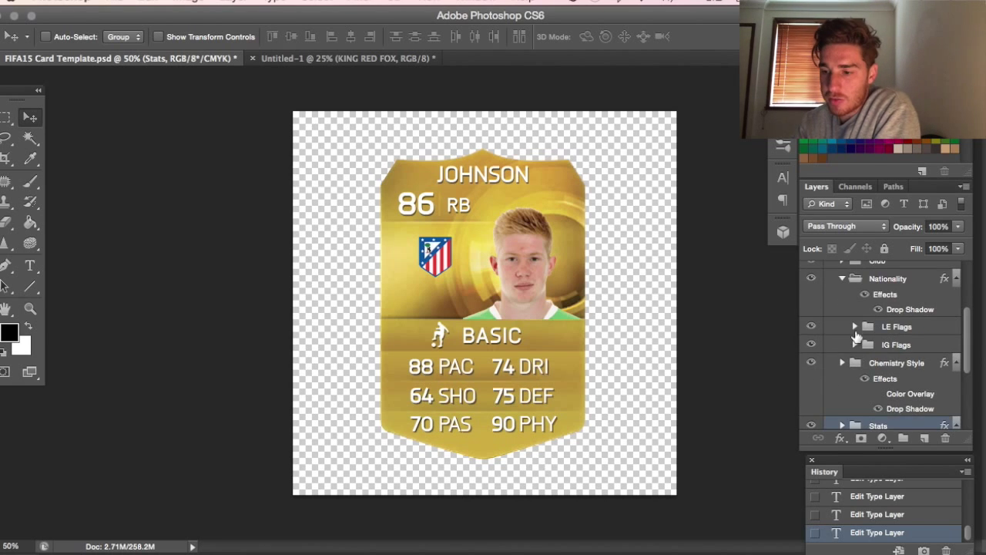
{"action": "left_click", "coordinate": [855, 326]}
{"action": "scroll", "coordinate": [857, 330], "scroll_direction": "down", "scroll_amount": 1}
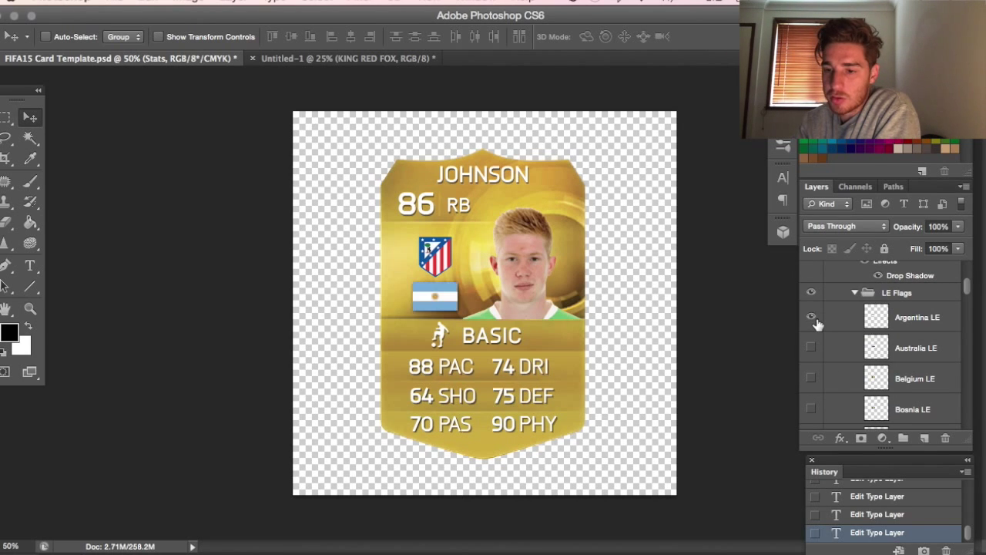
{"action": "left_click", "coordinate": [853, 294]}
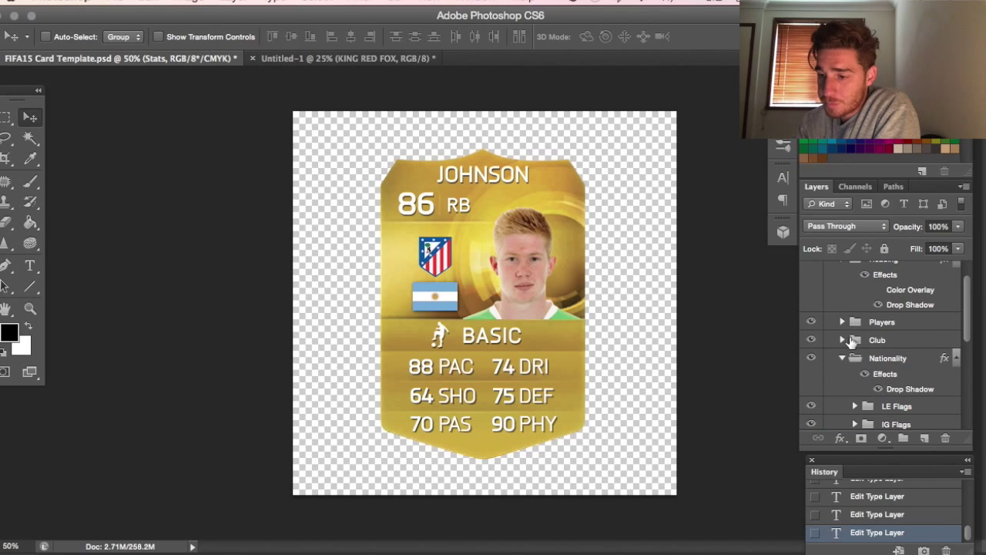
{"action": "left_click", "coordinate": [843, 358]}
{"action": "left_click", "coordinate": [830, 272]}
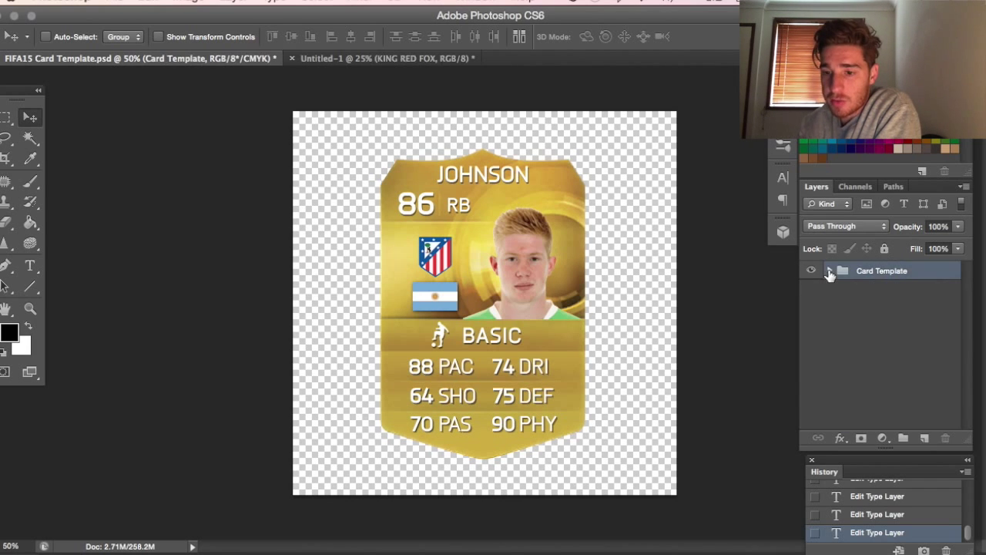